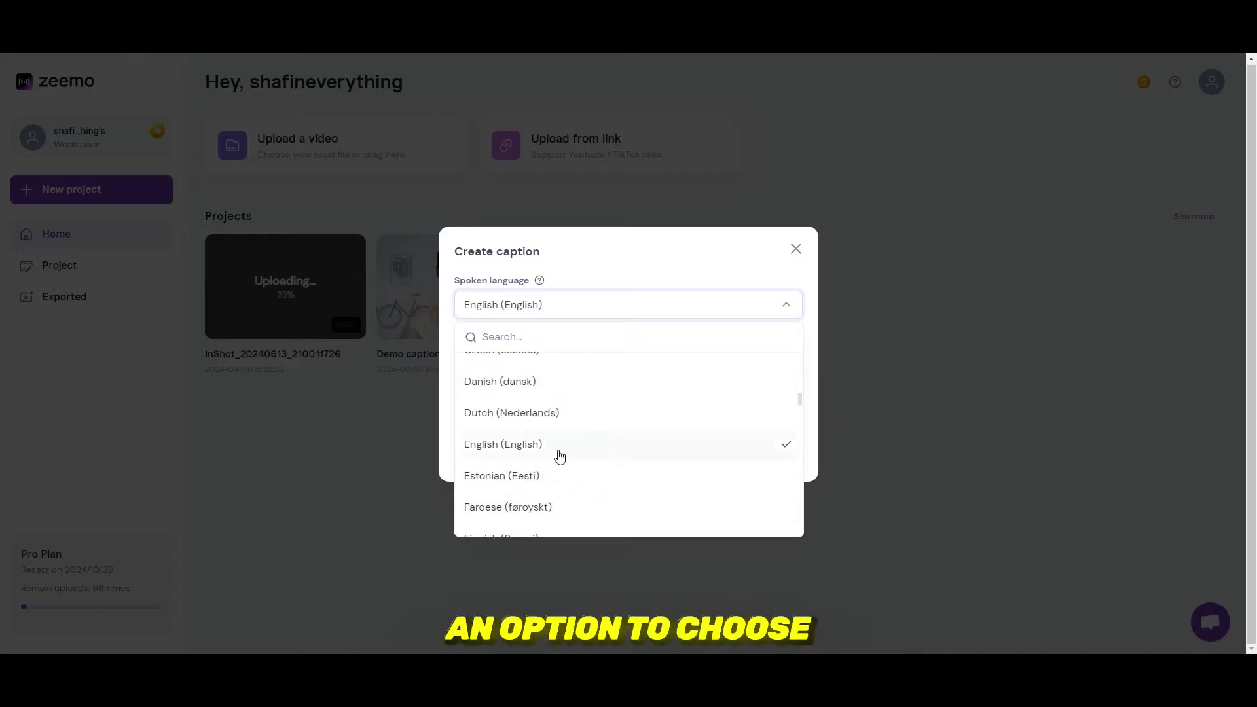
Generate English captions for the clip with English spoken language and No translation.
click(567, 454)
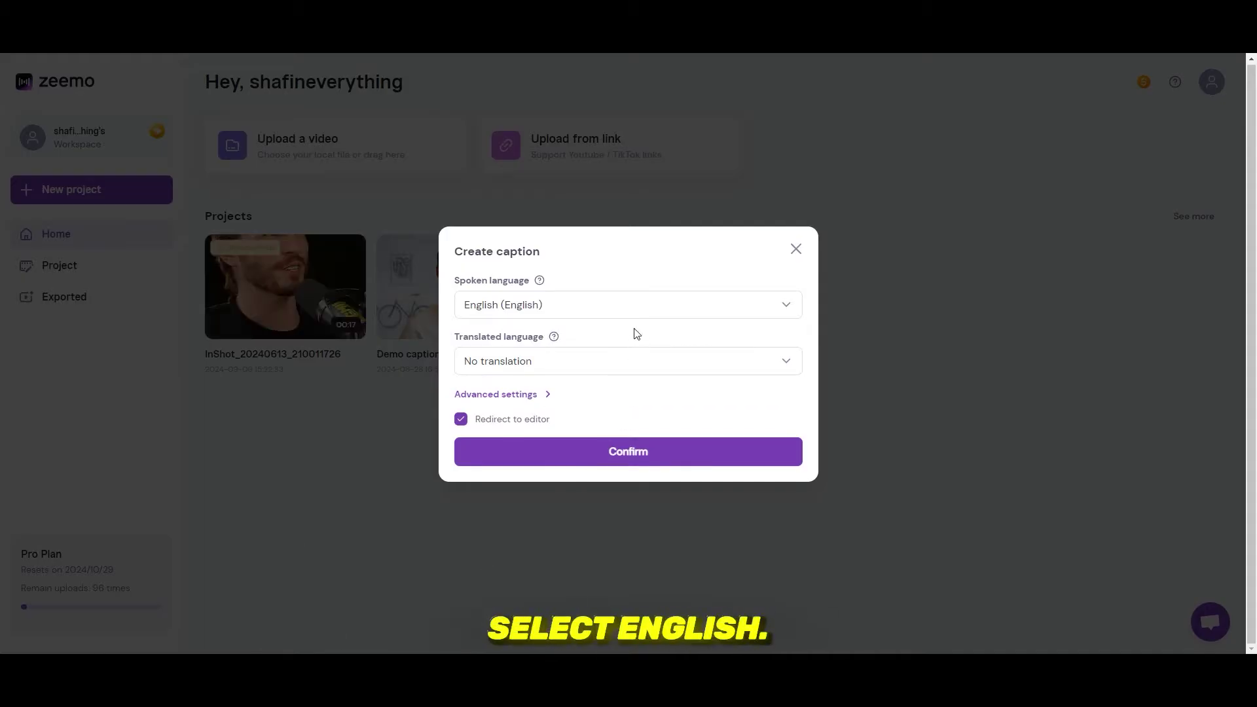
click(595, 367)
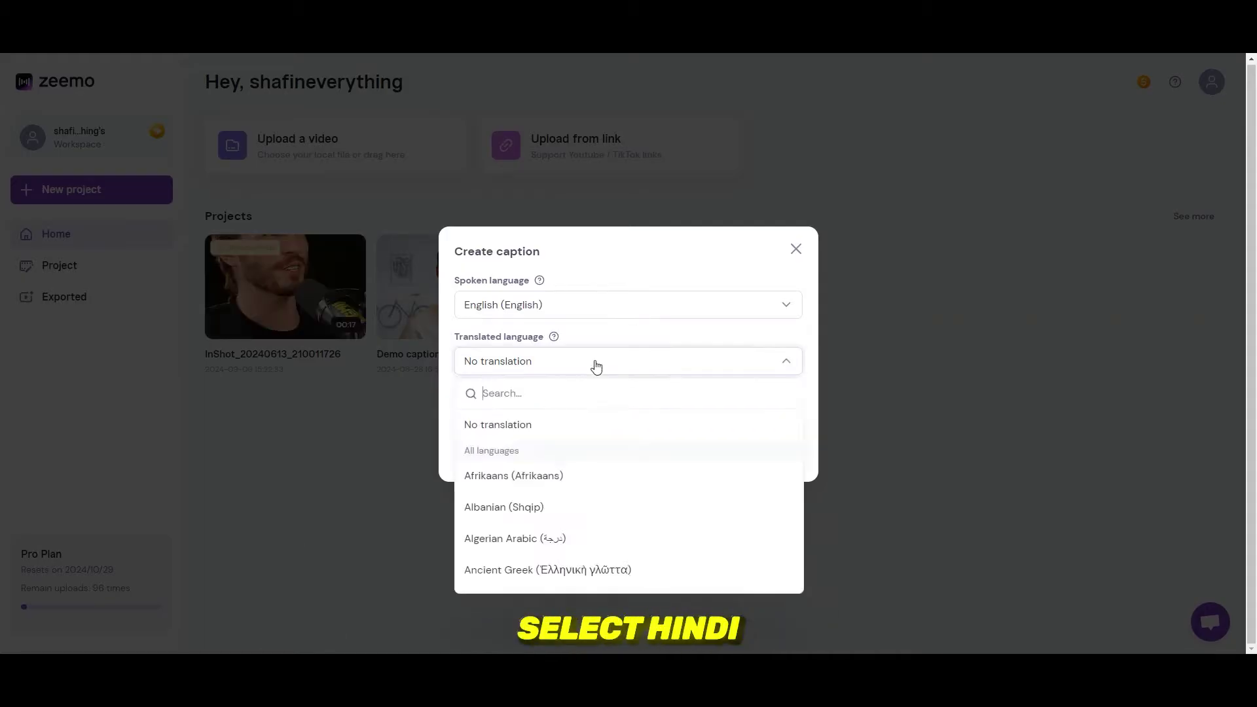
scroll(570, 553, down, 15)
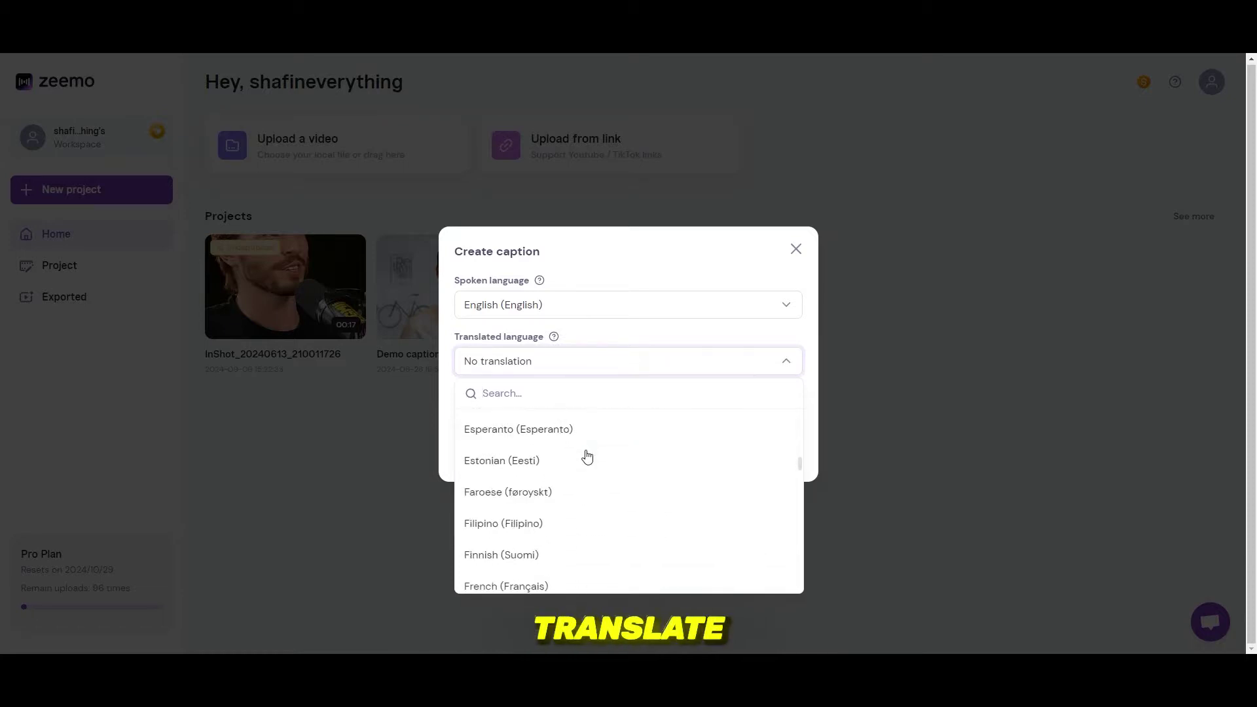
scroll(590, 496, down, 10)
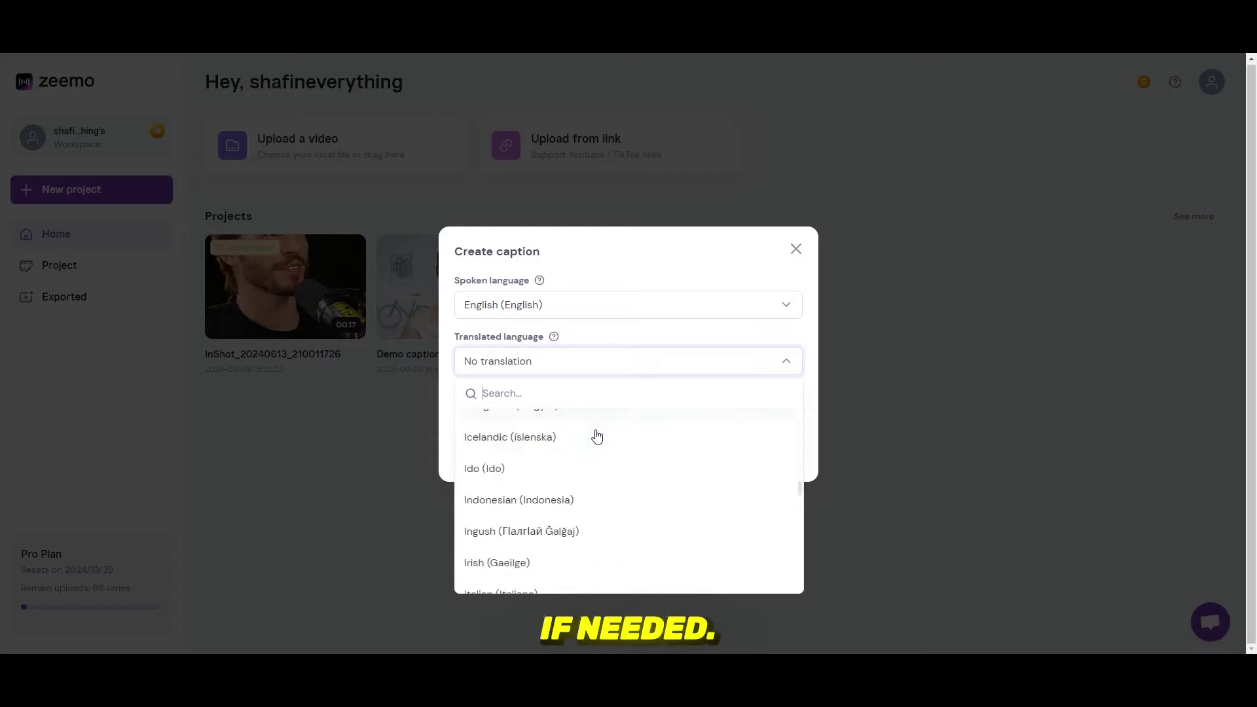
click(627, 366)
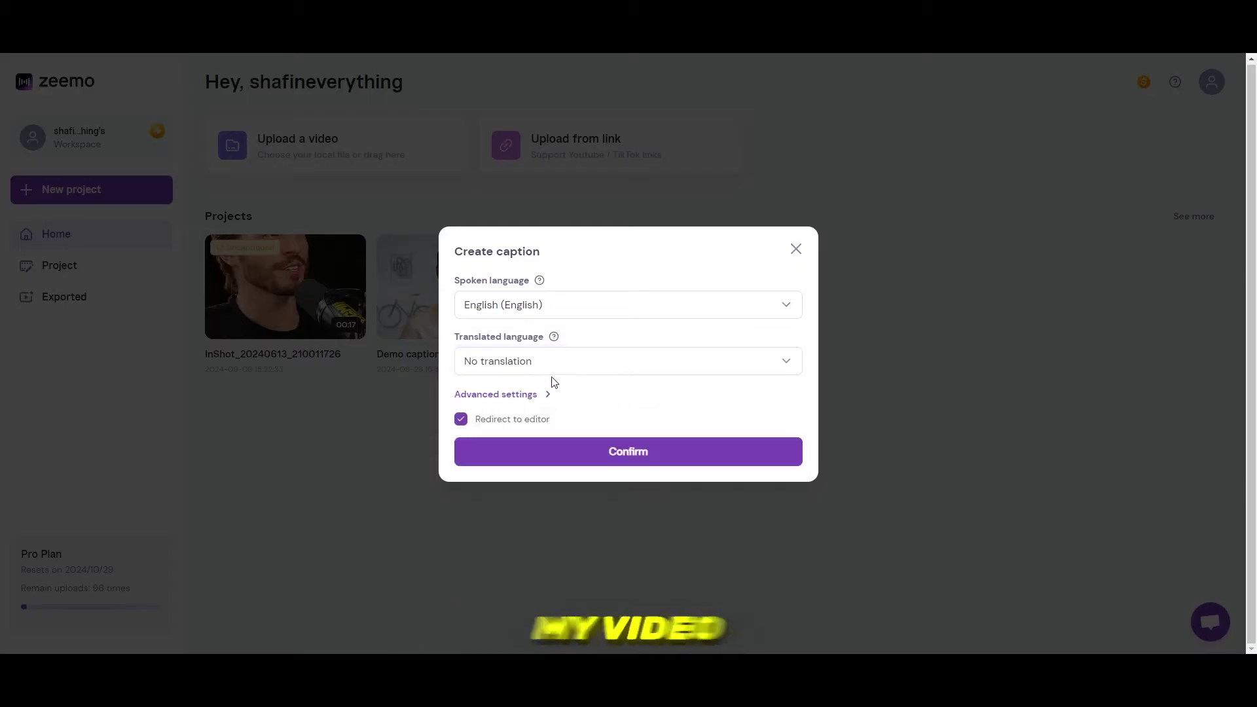
click(598, 465)
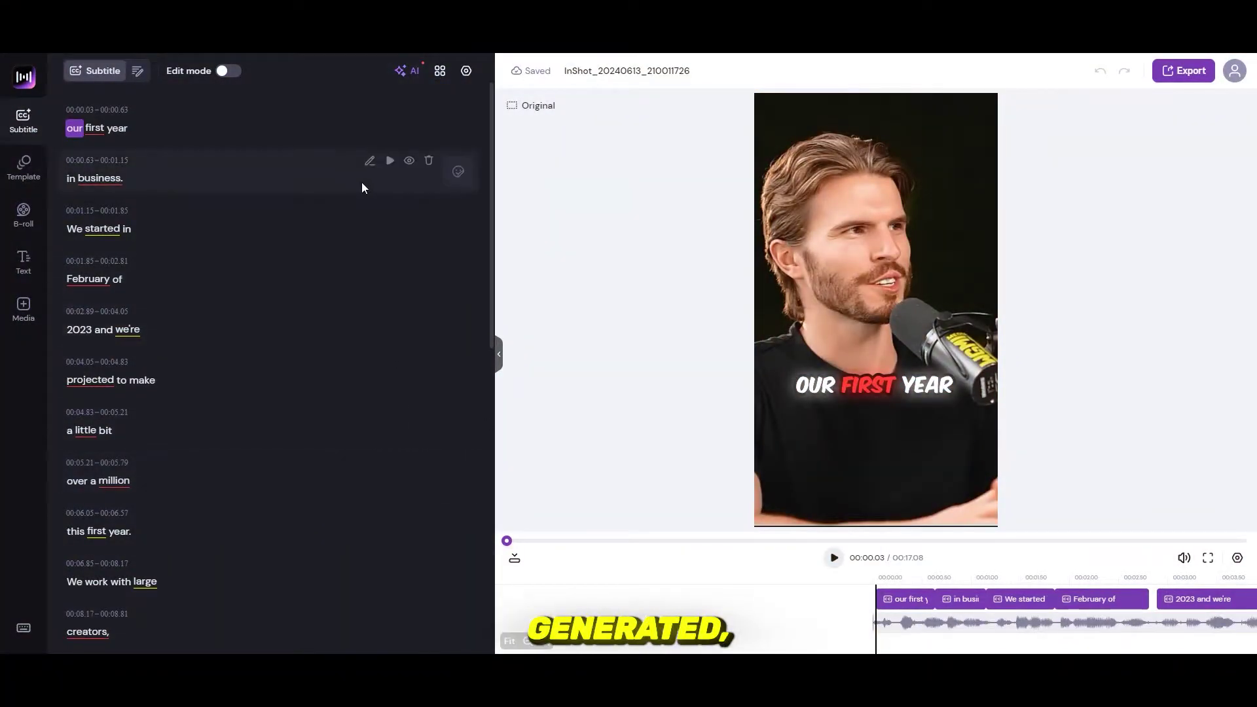
Preview the 'in business.' and '2023 and we're' captions, then show the caption template gallery.
click(213, 175)
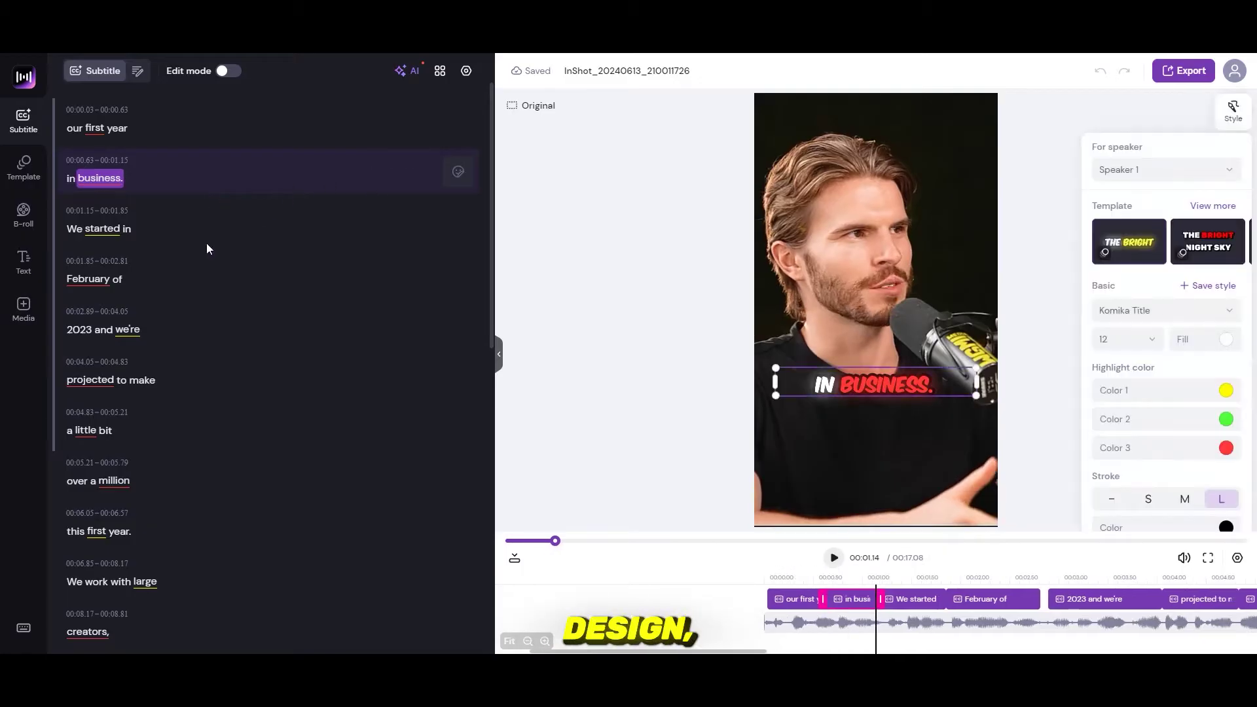
click(381, 345)
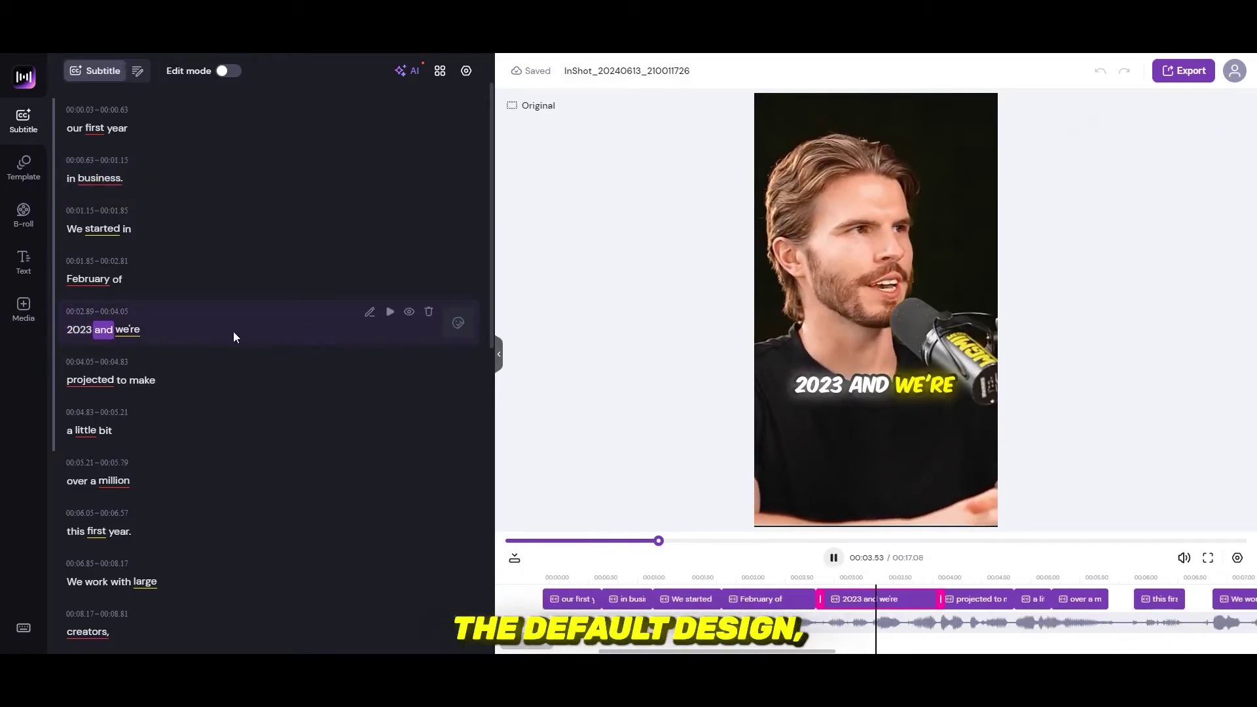
scroll(148, 382, down, 2)
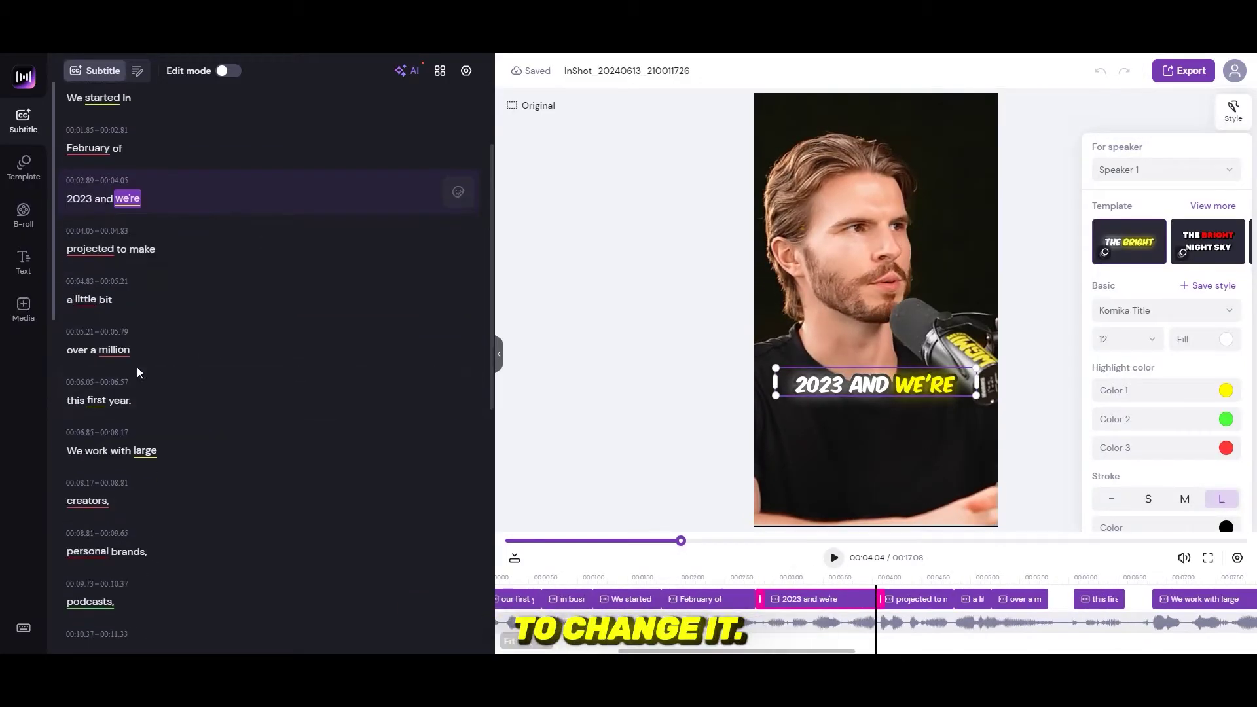
click(24, 169)
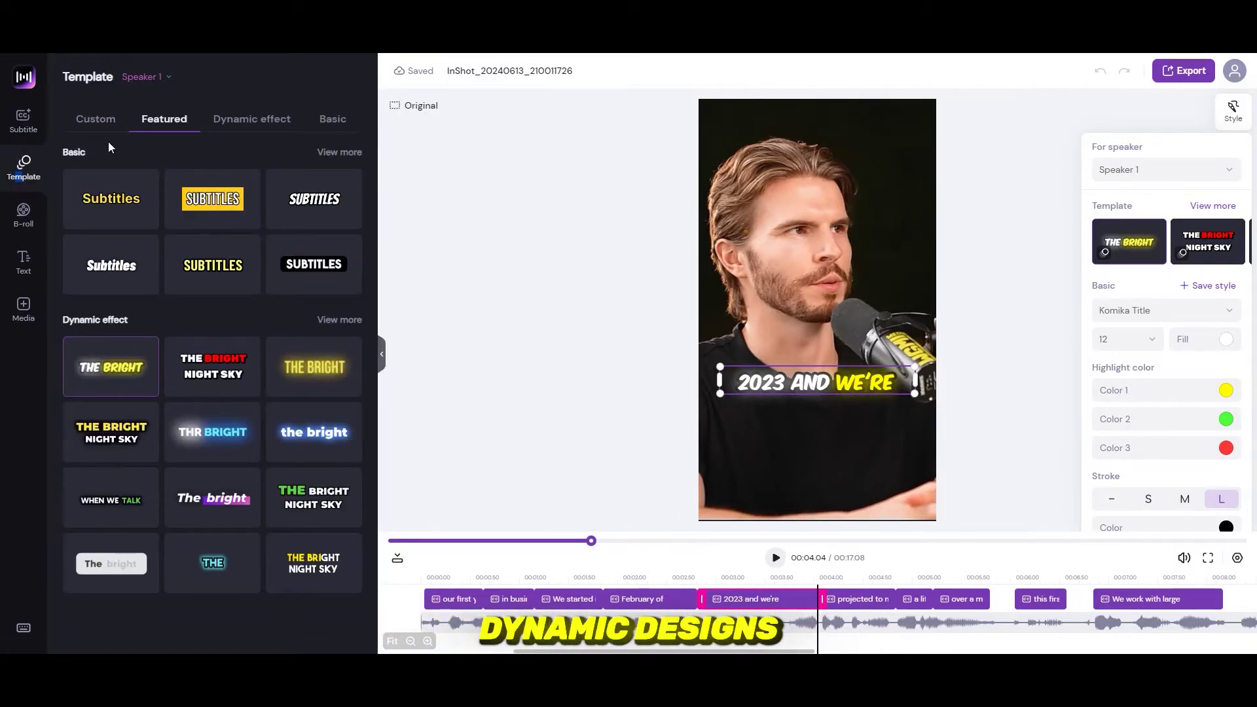
Browse the Dynamic effect templates and apply a glowing green-highlight caption style.
click(249, 121)
scroll(239, 289, down, 2)
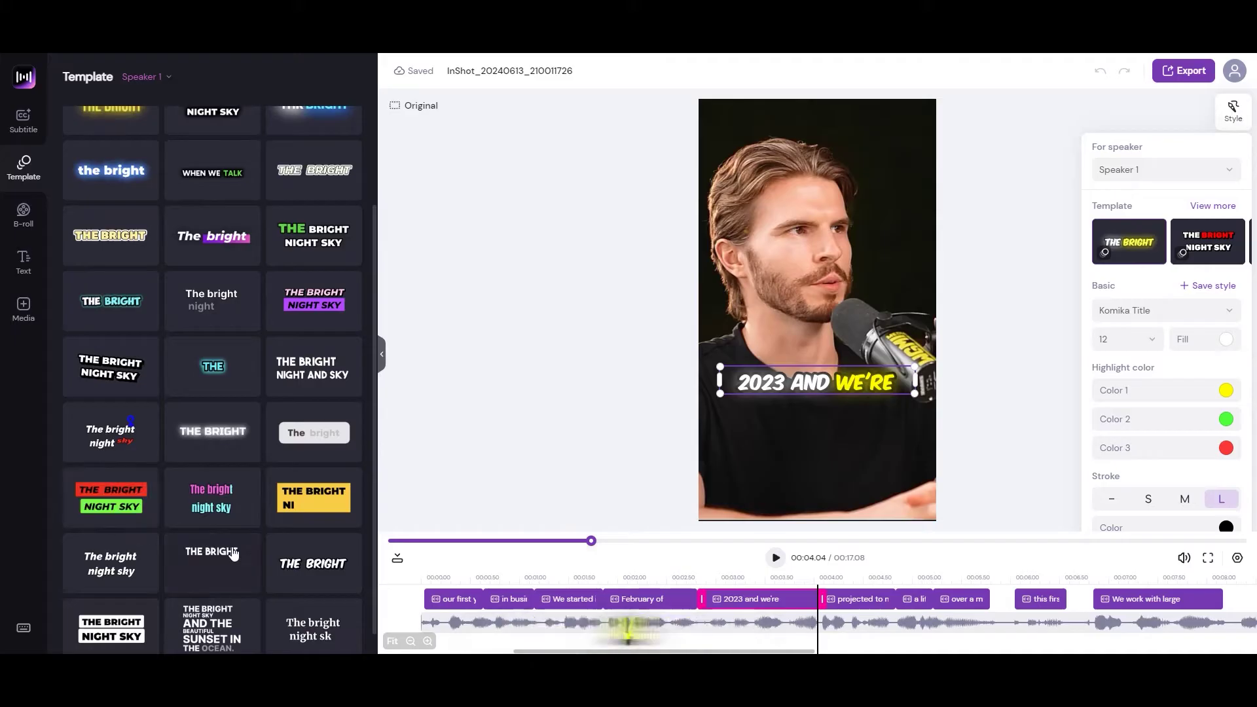
scroll(236, 554, up, 1)
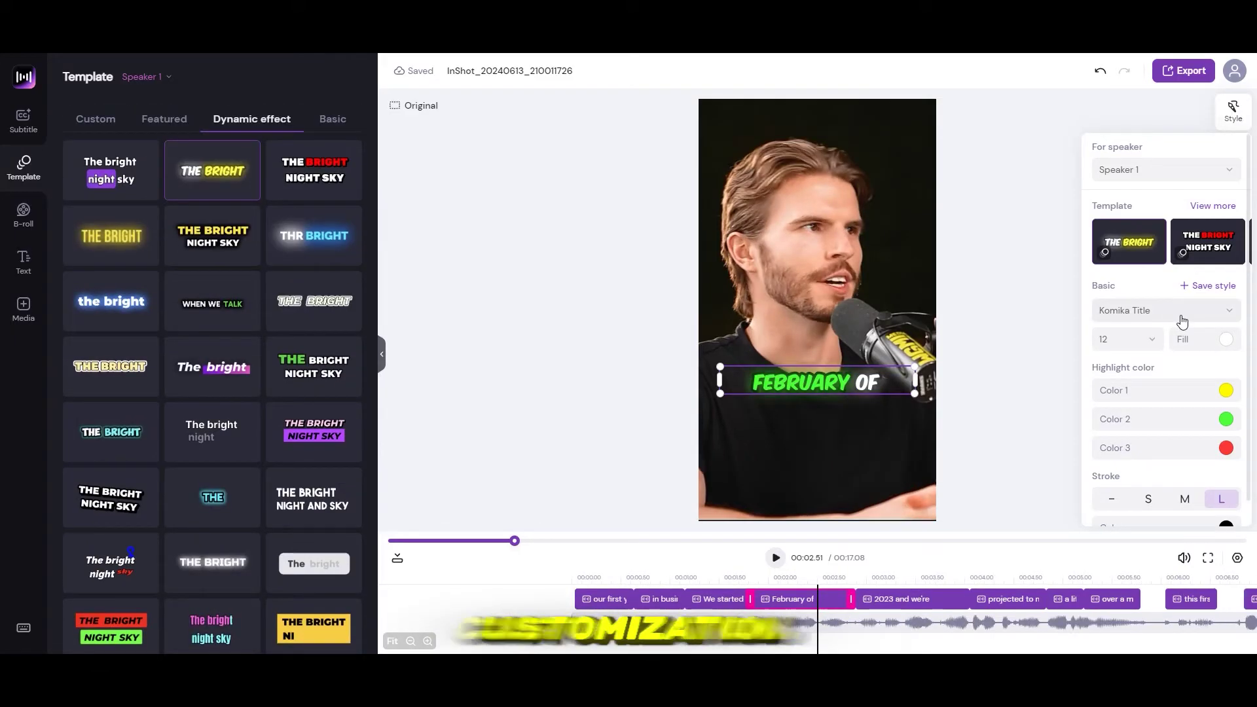
Keep Komika Title as the caption font and review the size and highlight colour settings.
click(1182, 313)
scroll(1150, 435, down, 5)
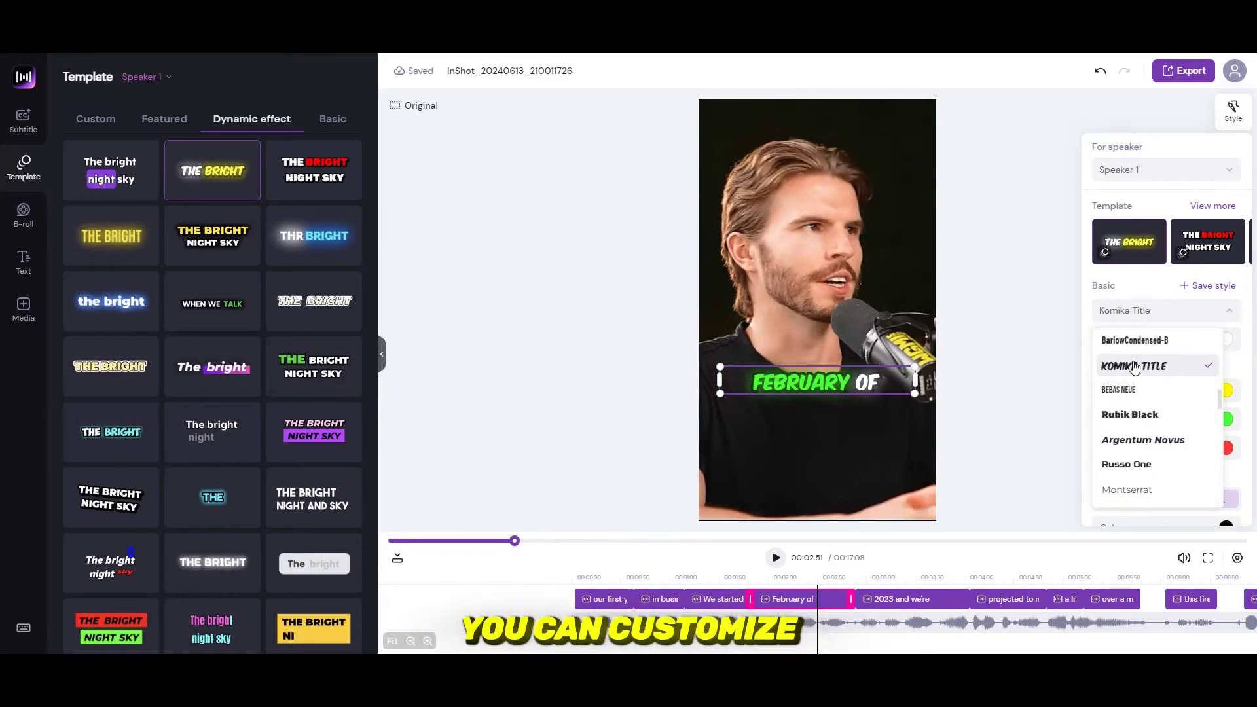
scroll(1135, 393, down, 2)
scroll(1139, 392, up, 3)
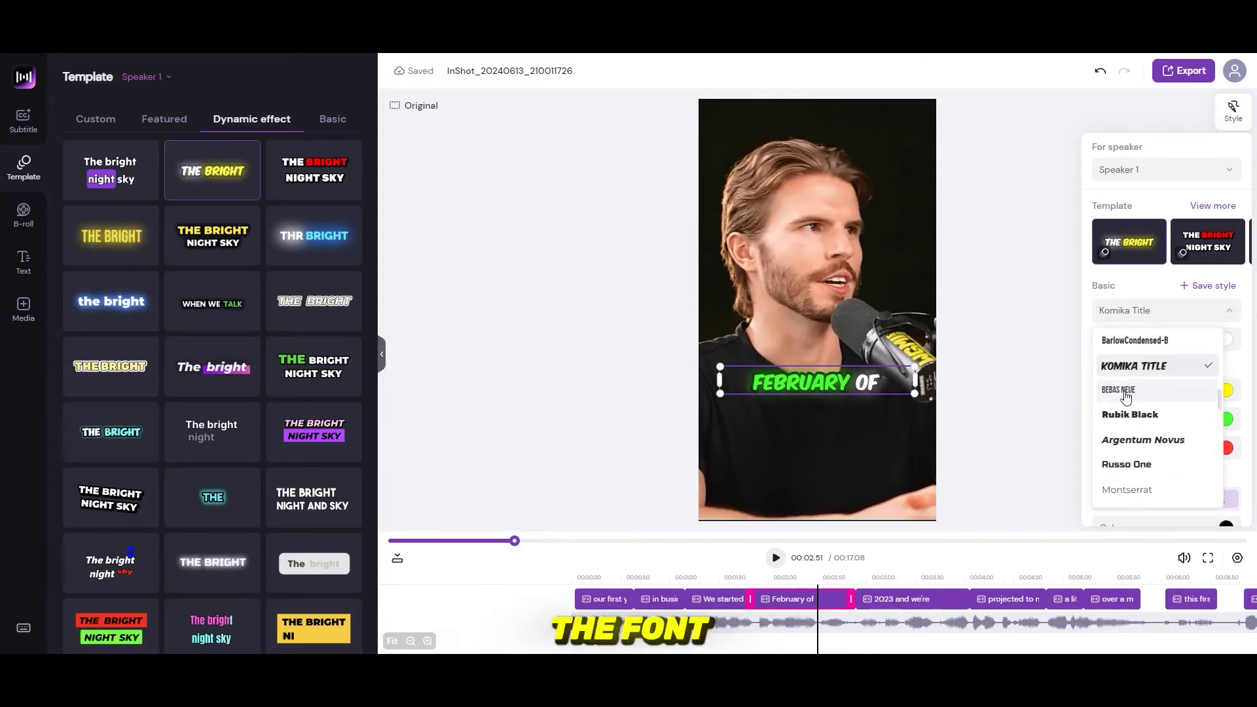
click(1143, 341)
click(1144, 345)
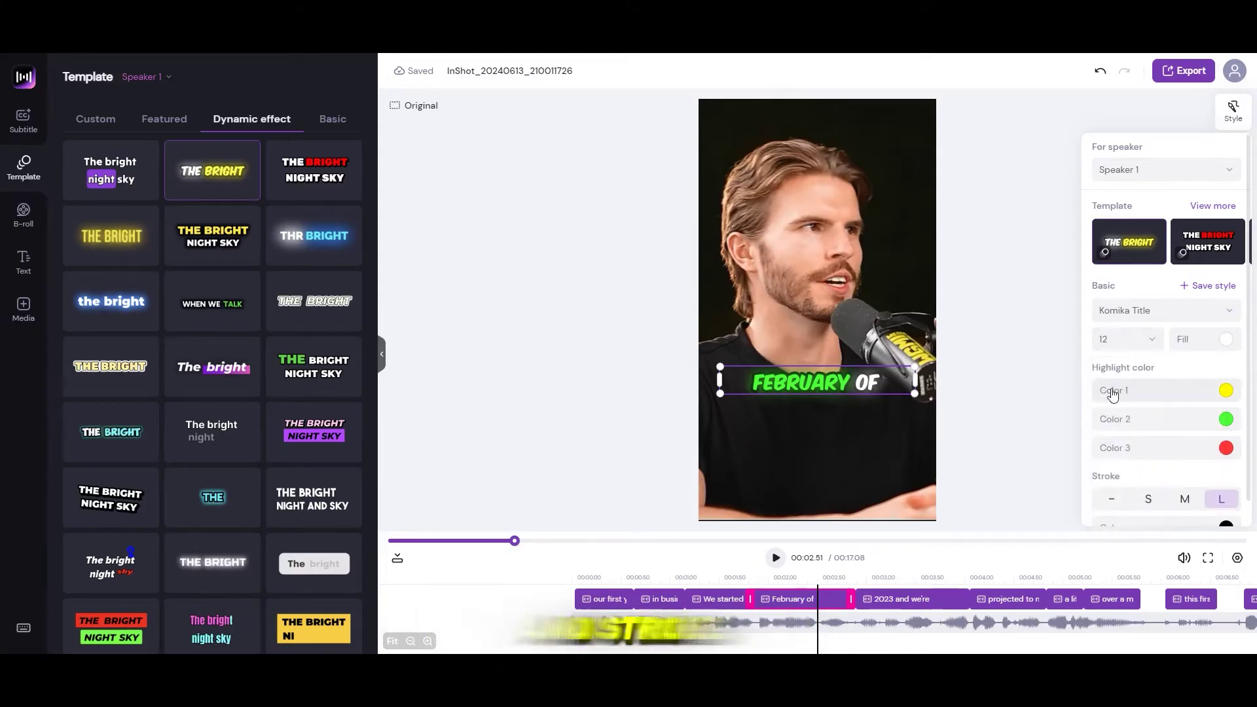
click(1226, 391)
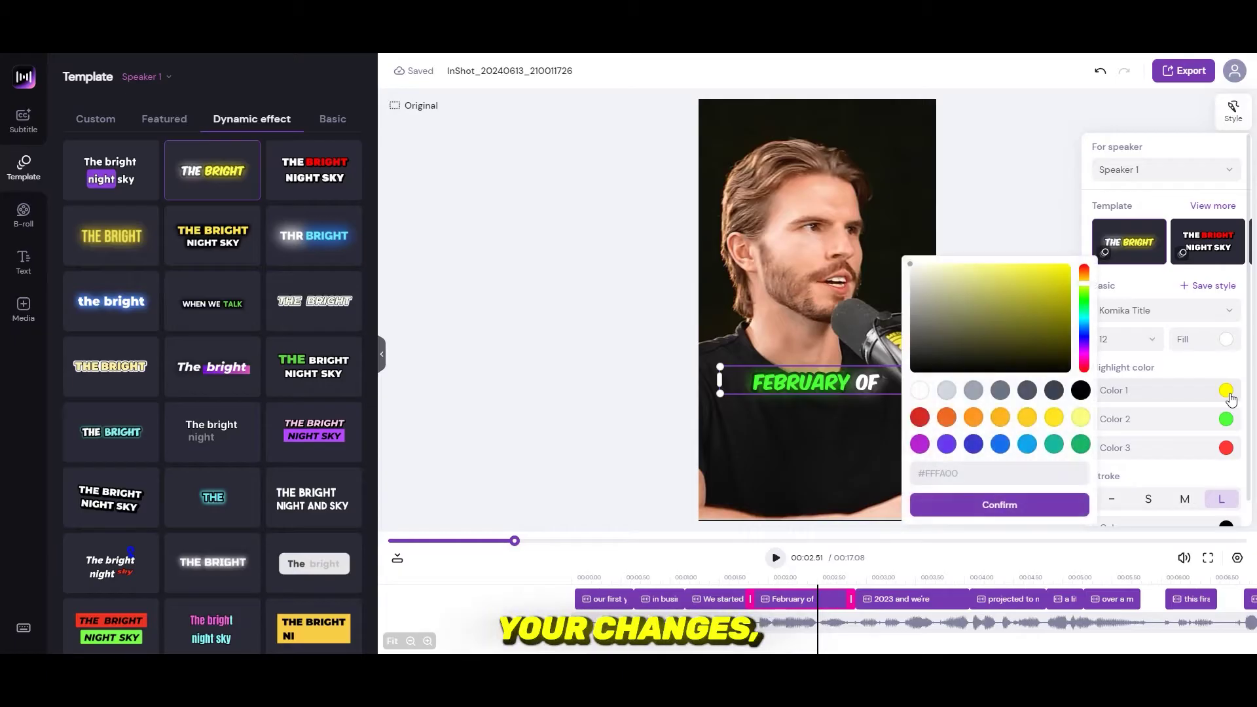
click(1223, 392)
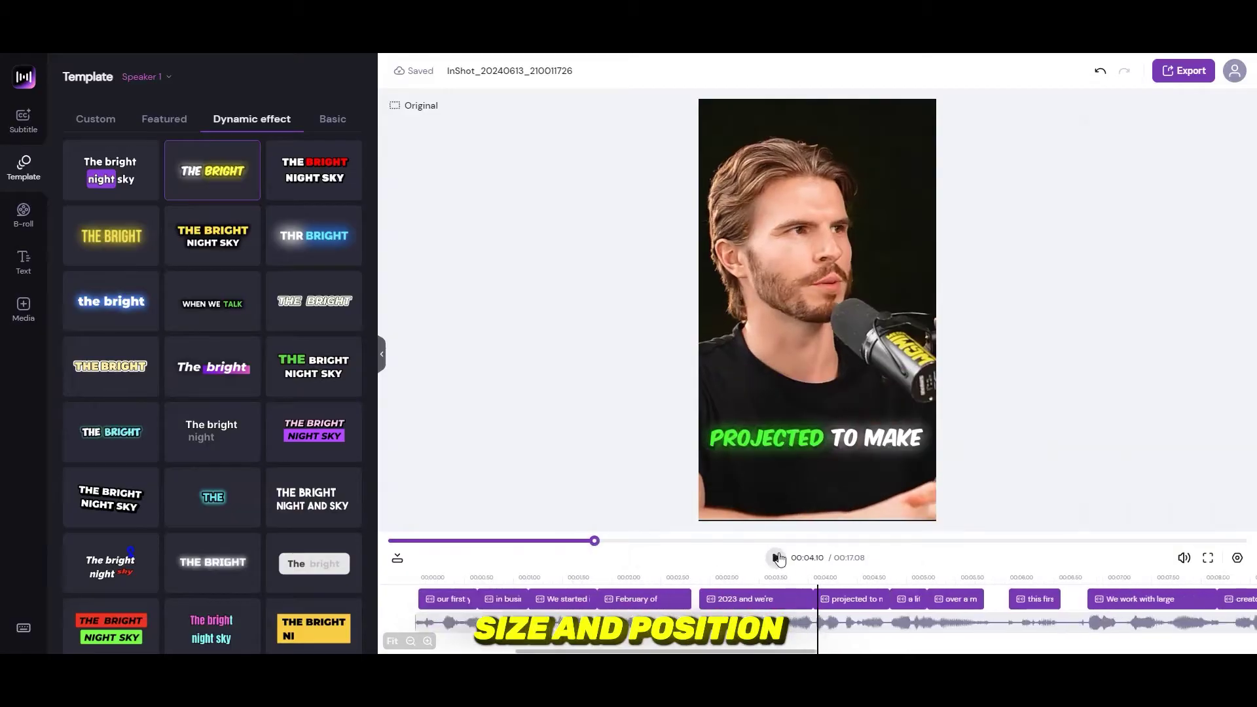
click(851, 442)
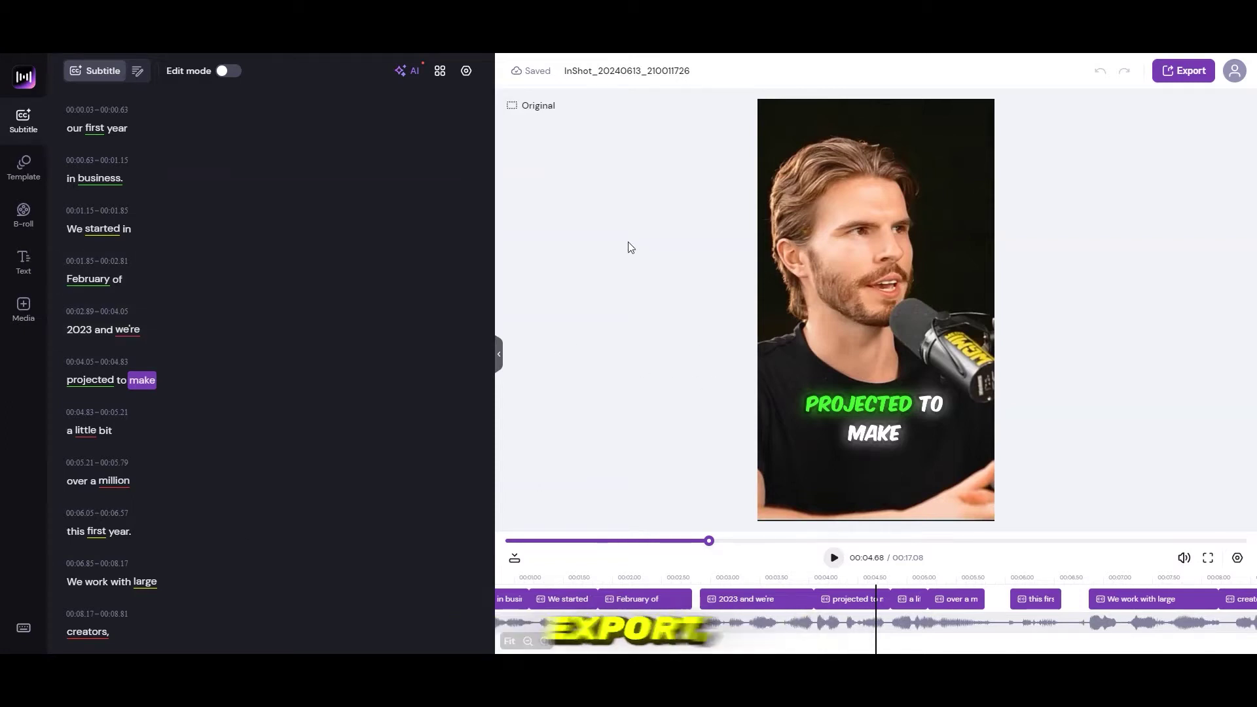
Export the captioned video at Original quality (1080×1920).
click(1186, 72)
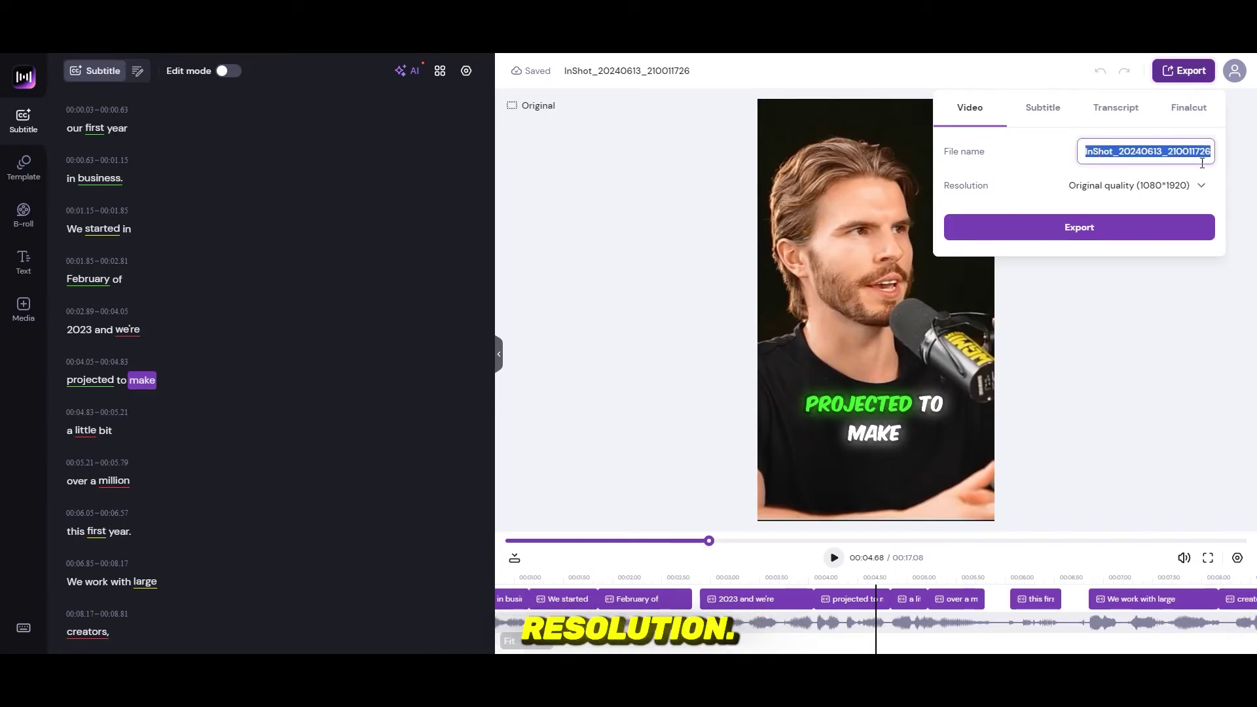
click(1045, 121)
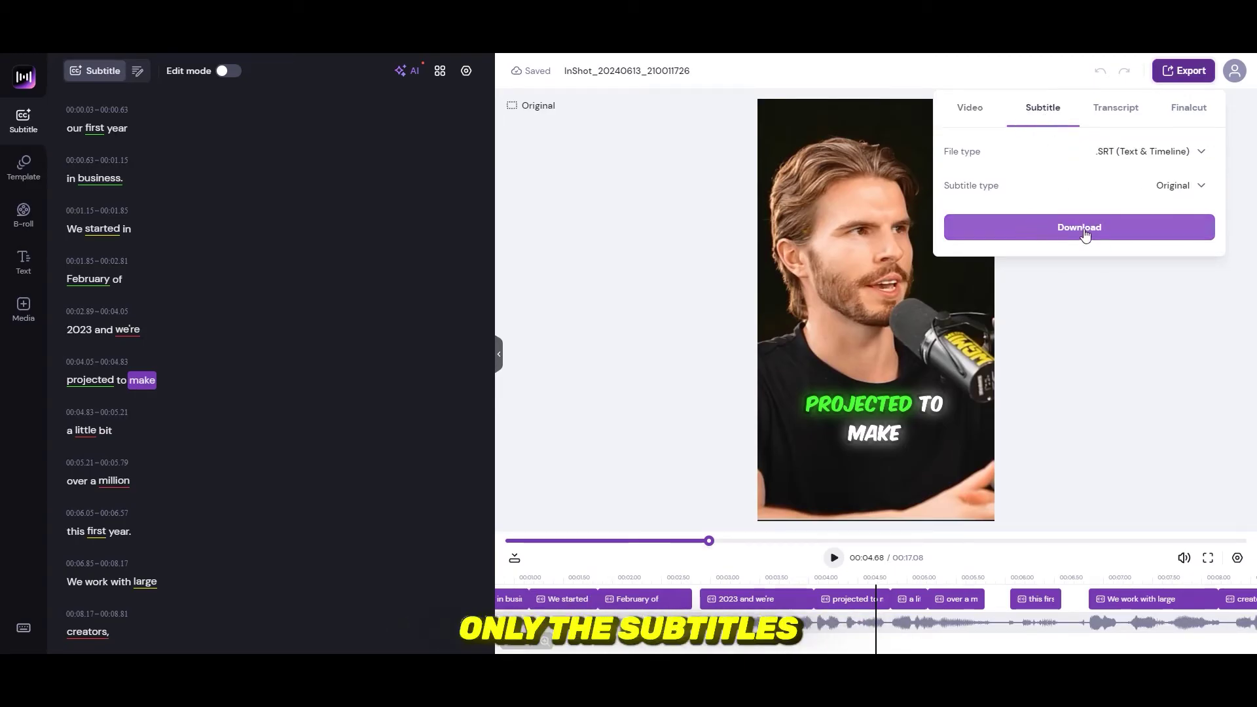
click(1152, 189)
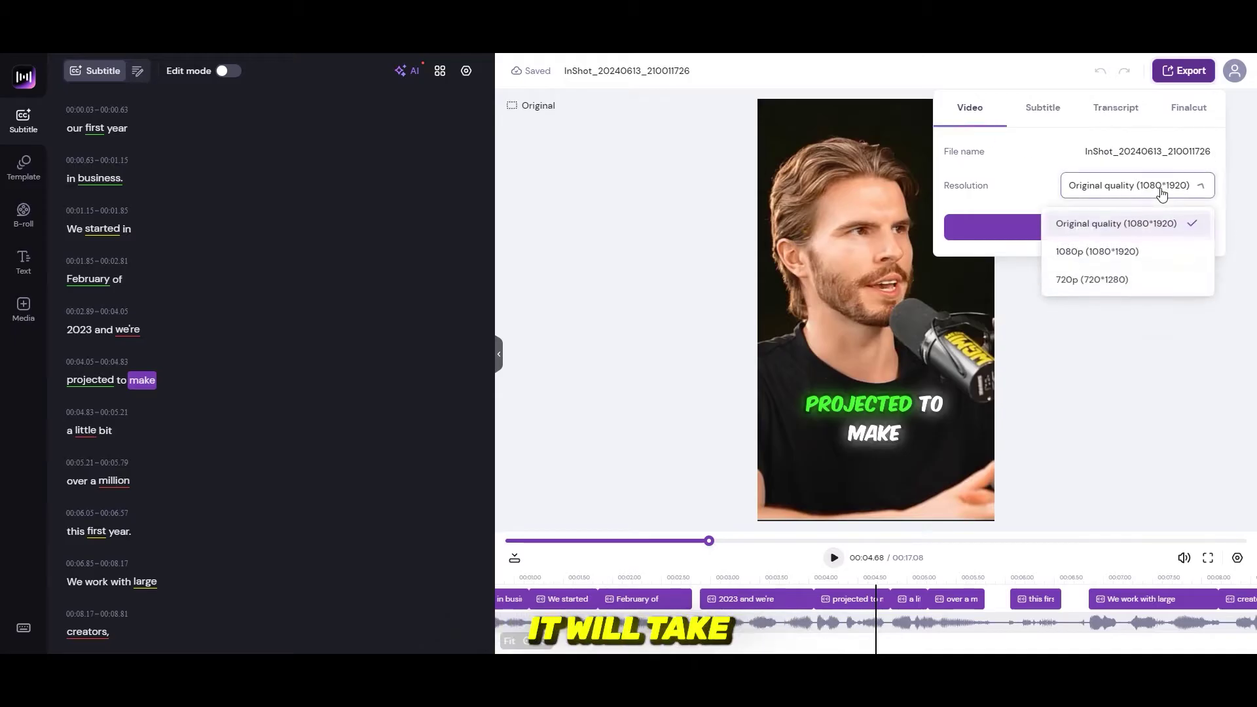
click(1091, 236)
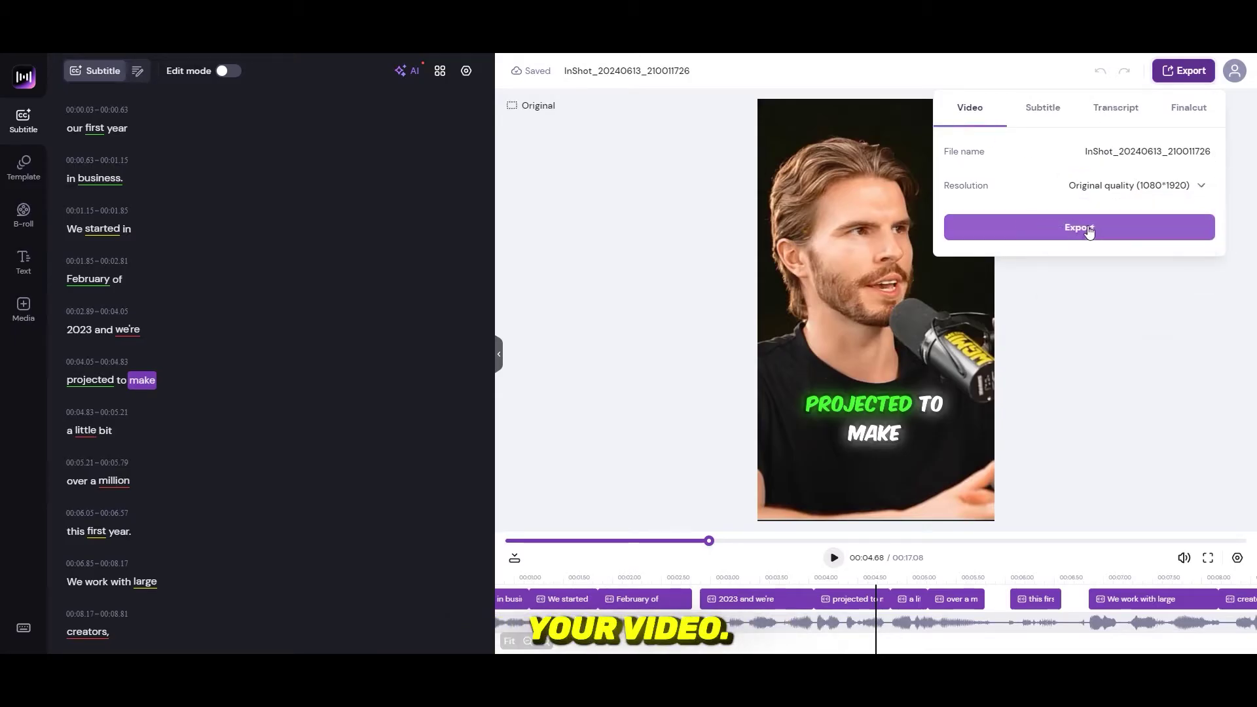
click(1079, 230)
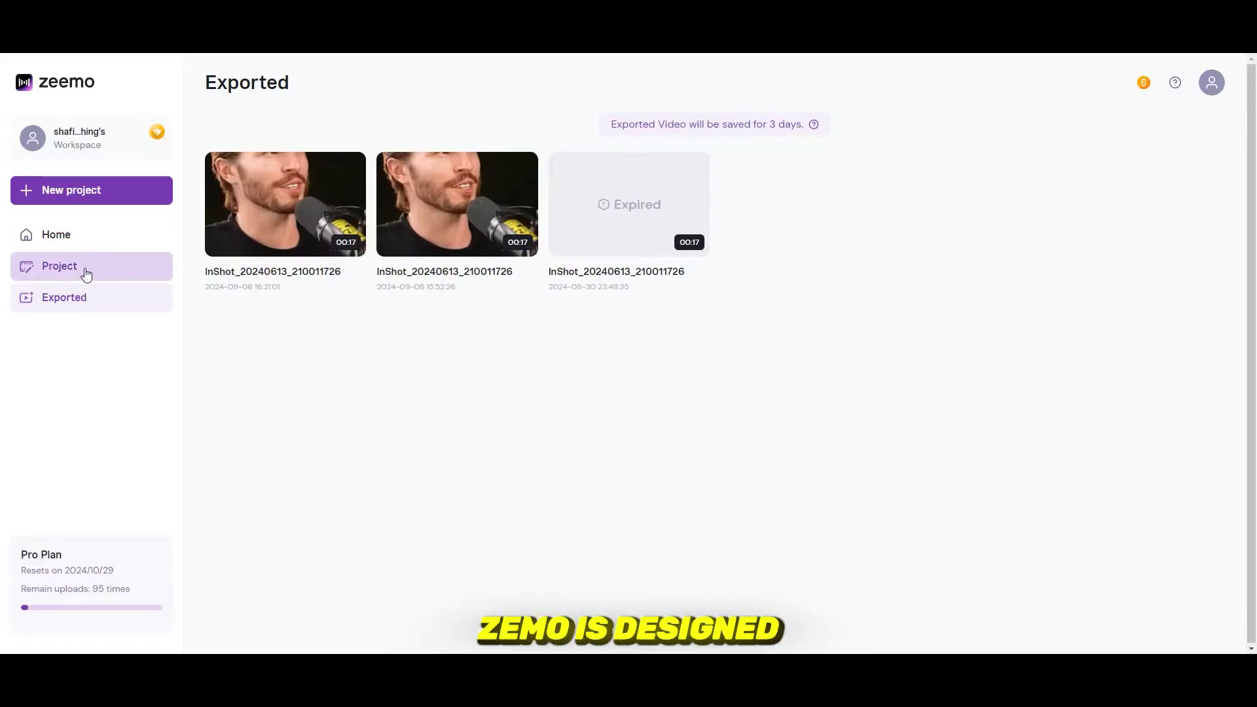
Look over Zeemo's pricing plans, then return to the editor's Featured template gallery.
click(66, 248)
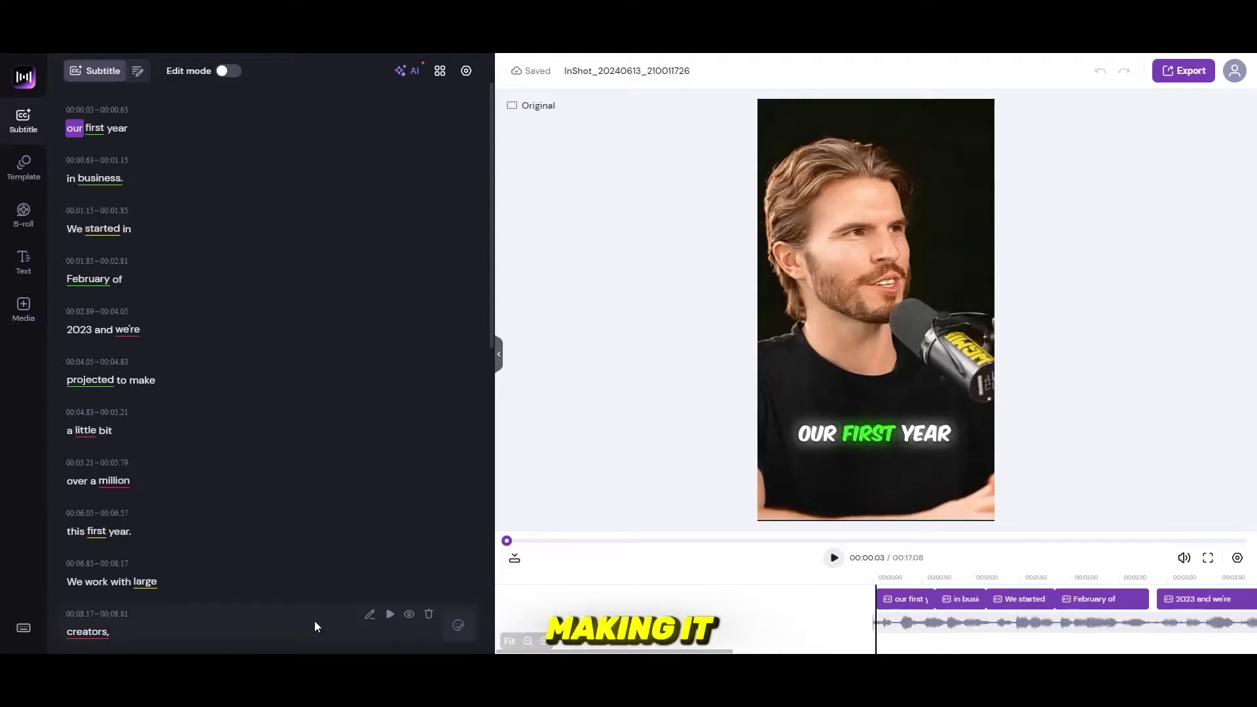
click(23, 168)
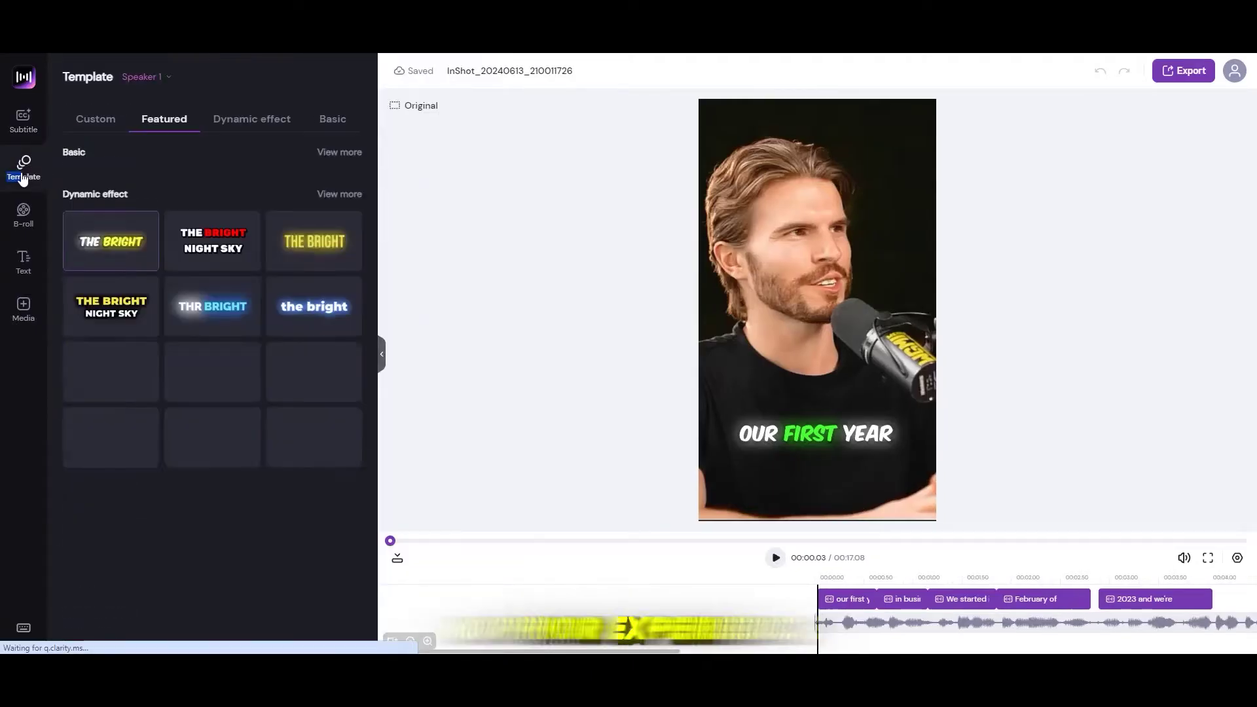
click(24, 216)
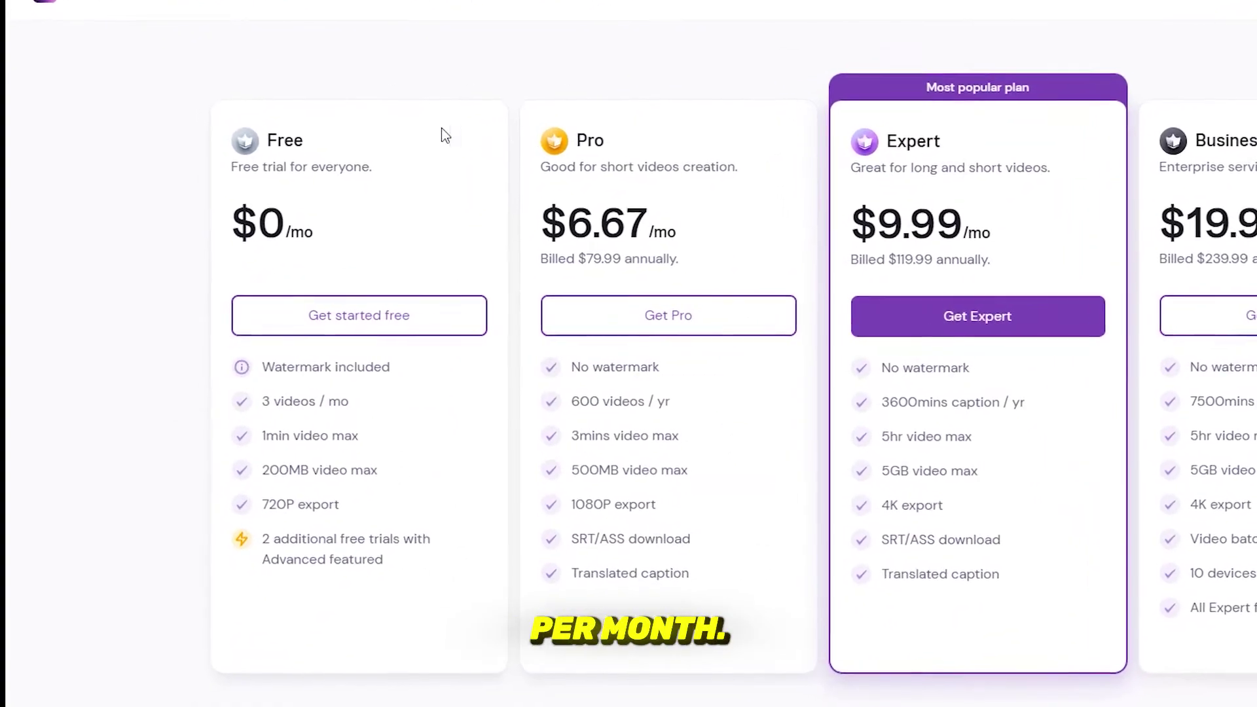
double_click(189, 126)
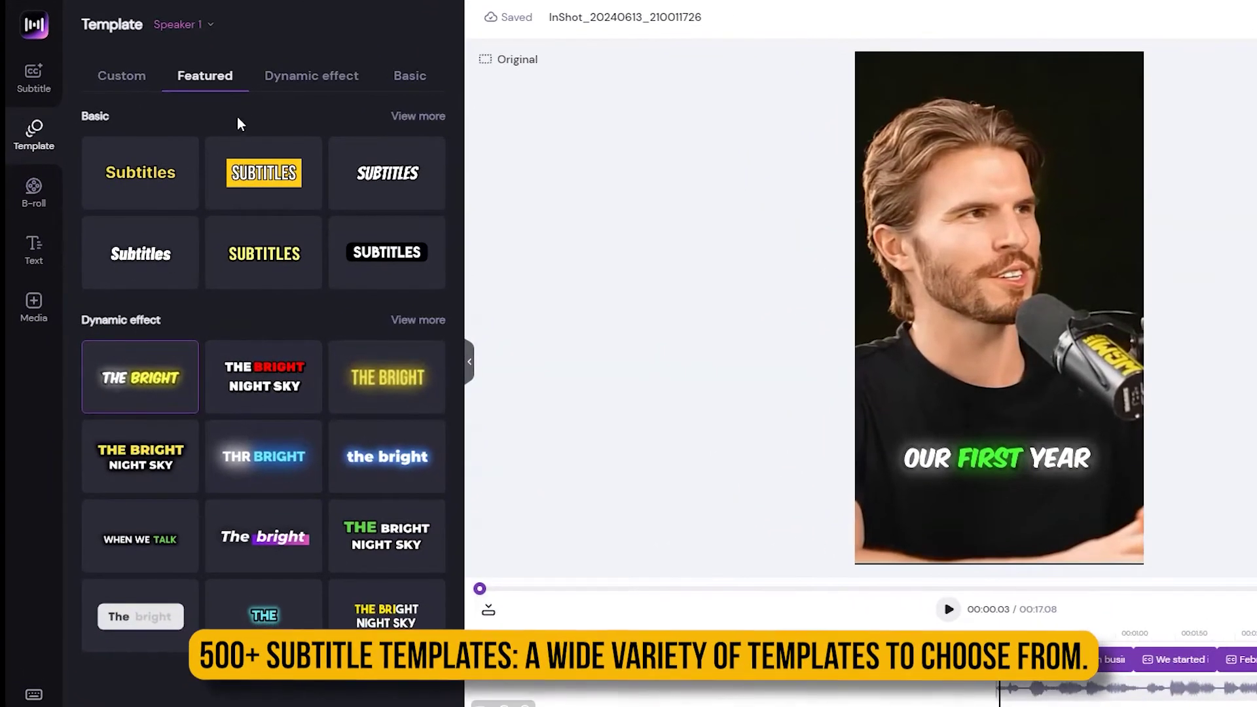
Browse the Dynamic effect styles, available translation languages, and Basic subtitle presets.
click(290, 77)
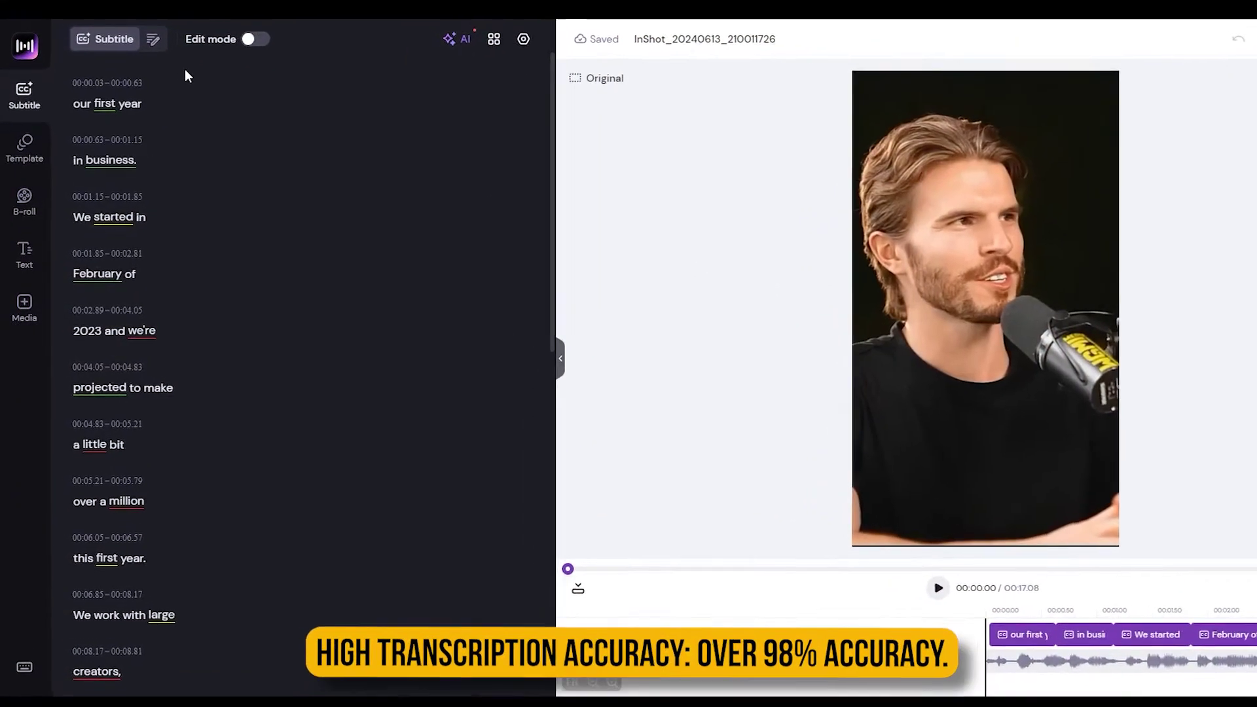
mouse_move(273, 111)
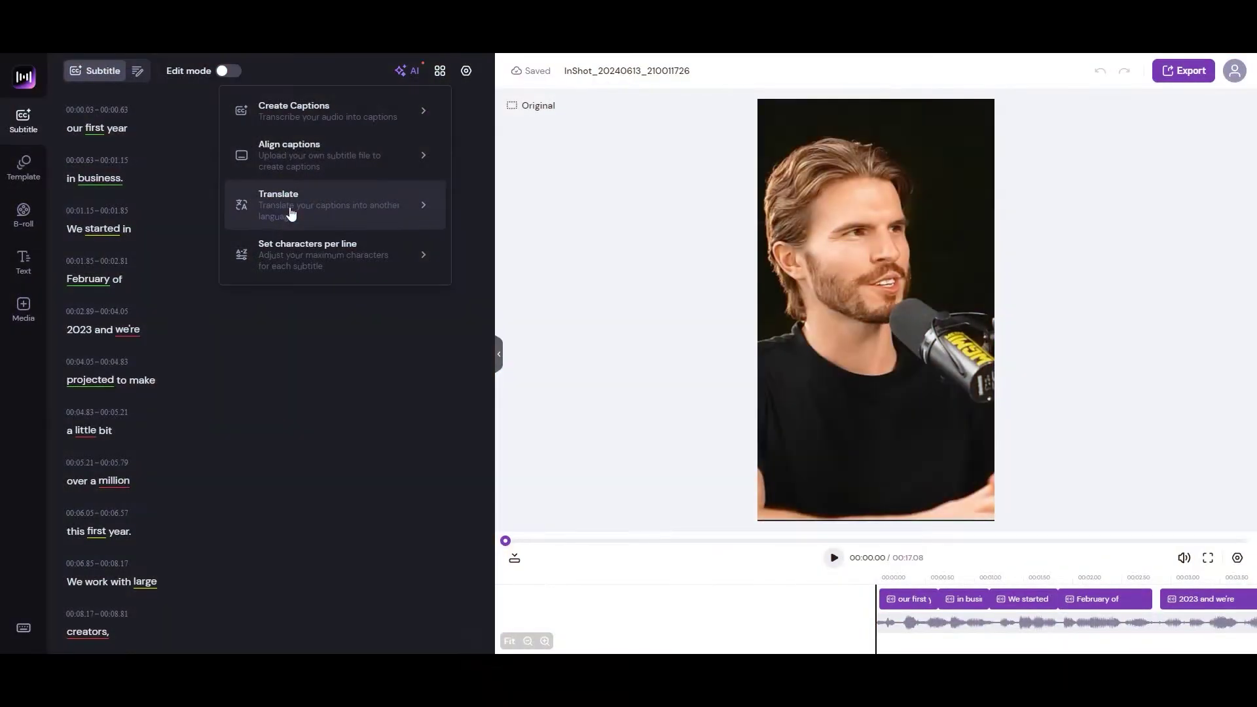
click(288, 204)
click(568, 373)
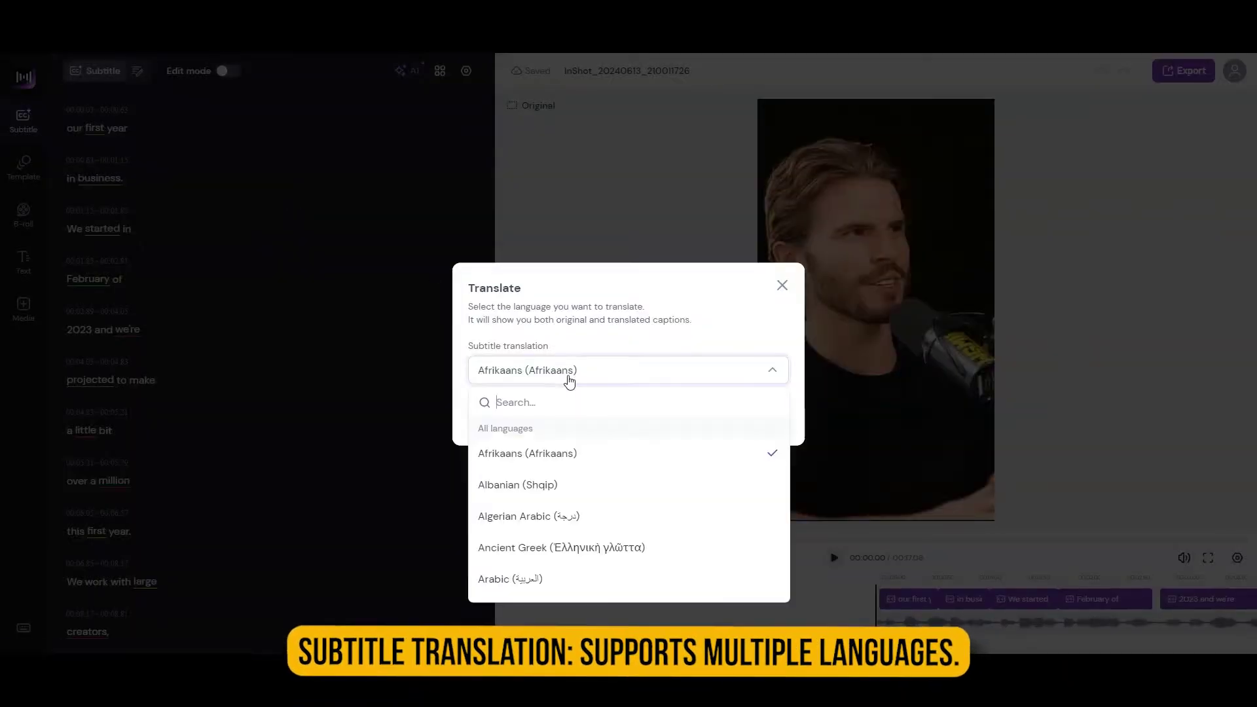
scroll(557, 422, down, 5)
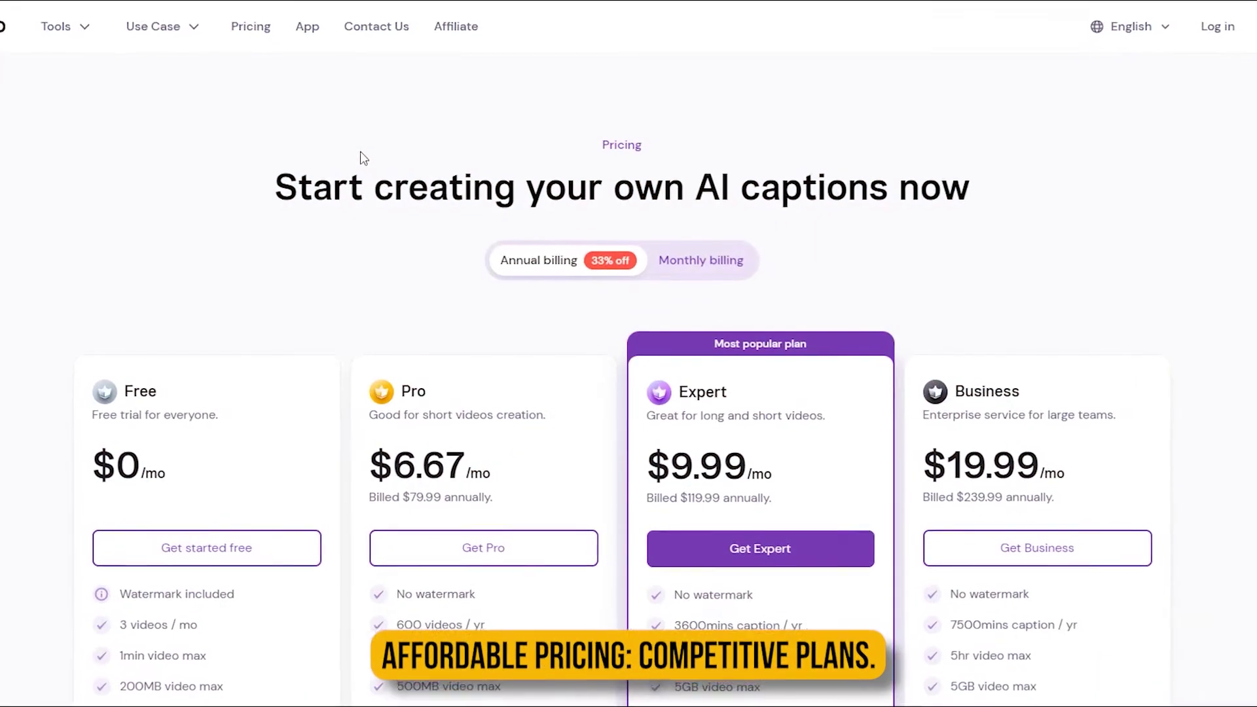
scroll(359, 157, down, 2)
scroll(357, 153, down, 2)
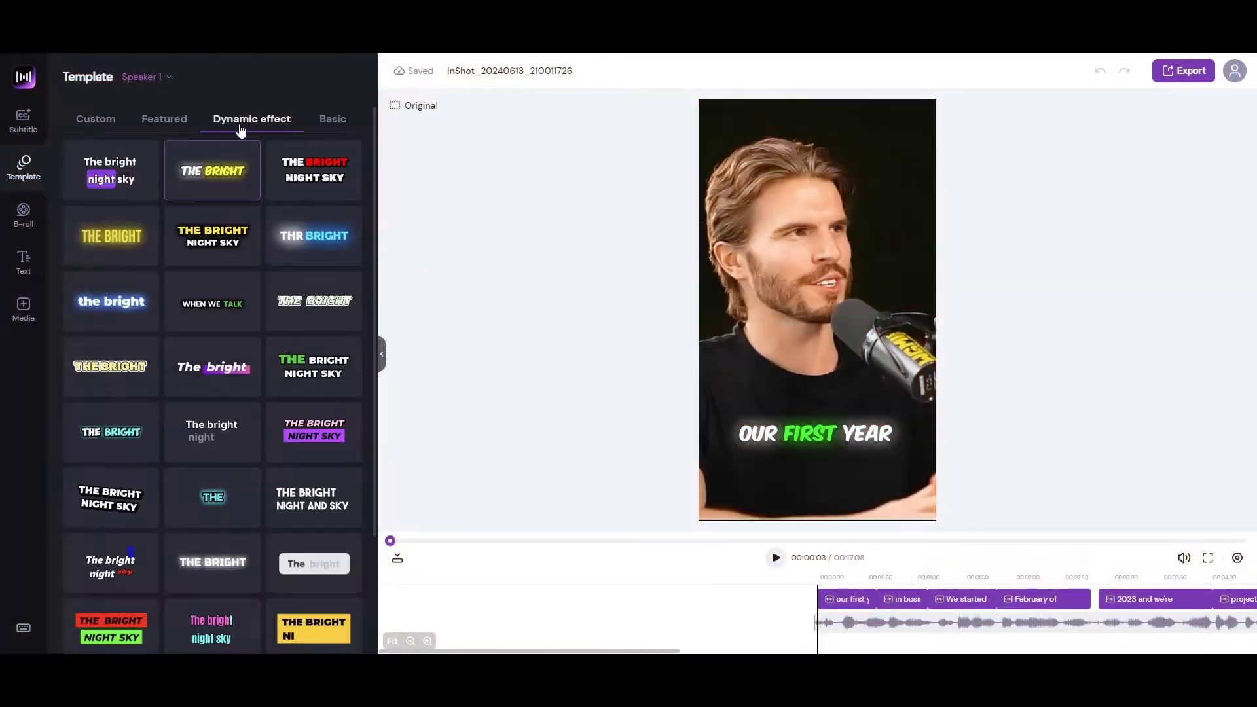
scroll(239, 177, down, 3)
scroll(265, 155, up, 3)
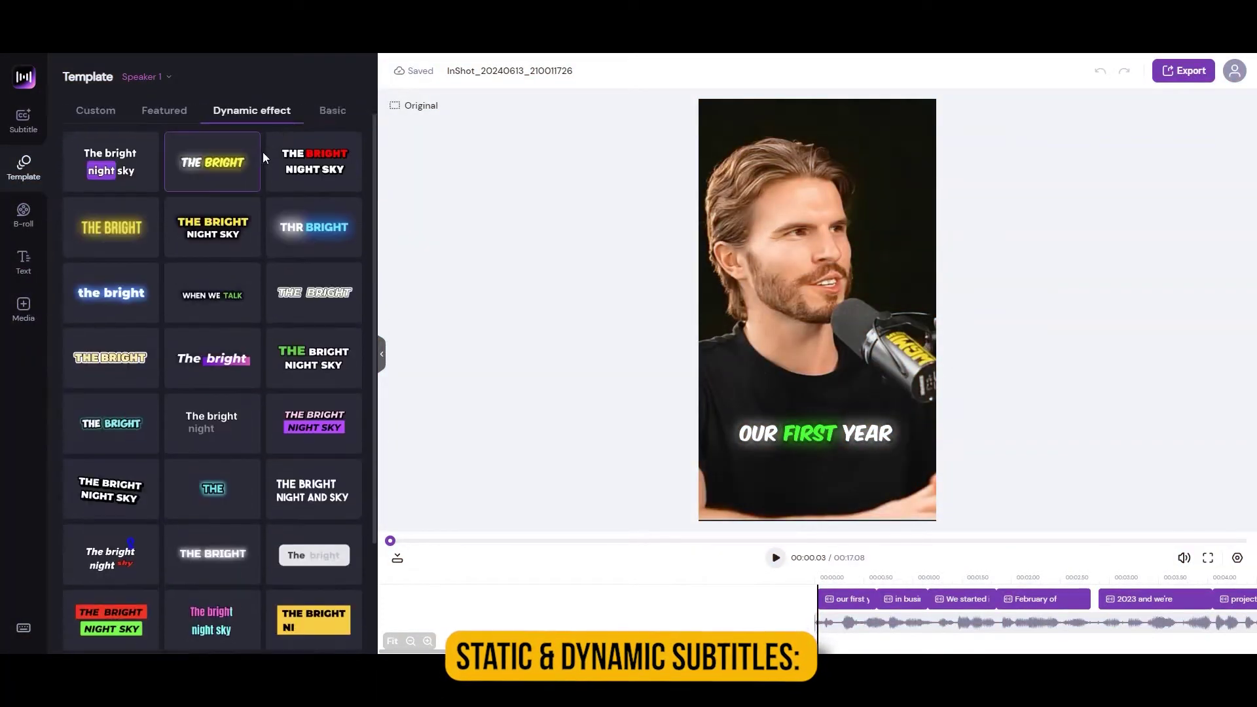
click(324, 119)
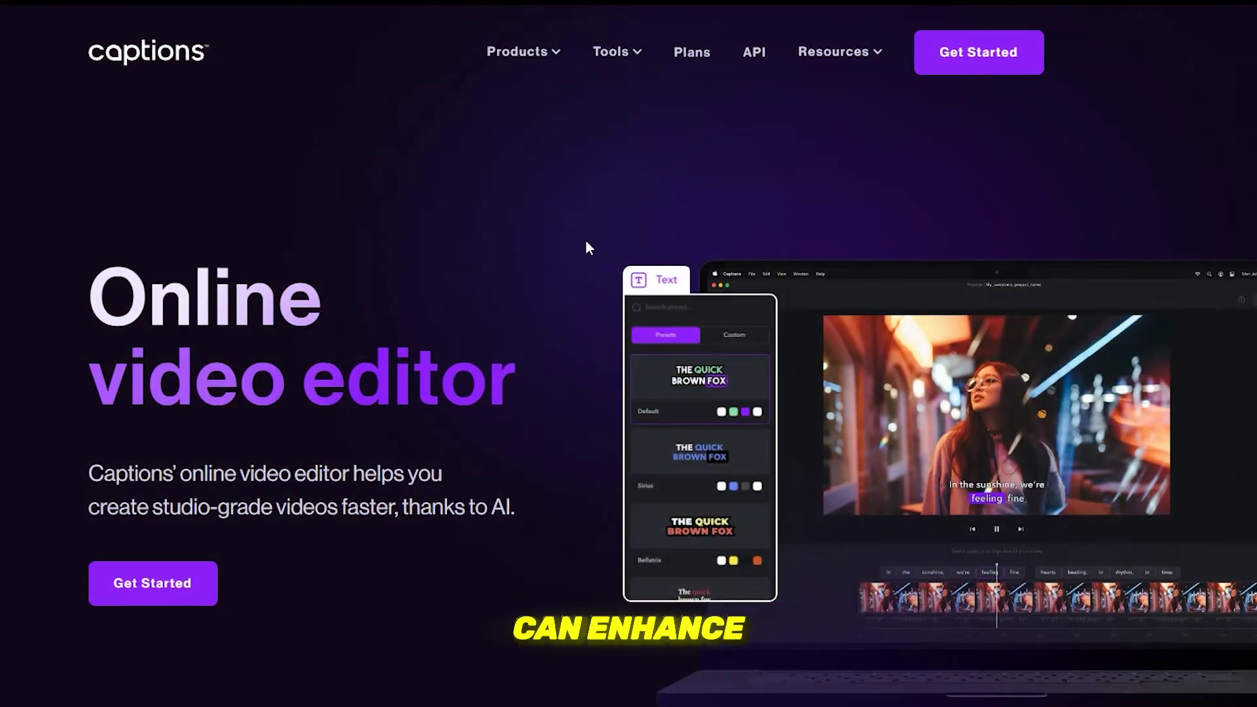
Preview the uploaded podcast clip and start captioning it in English with No Translation.
scroll(585, 247, down, 3)
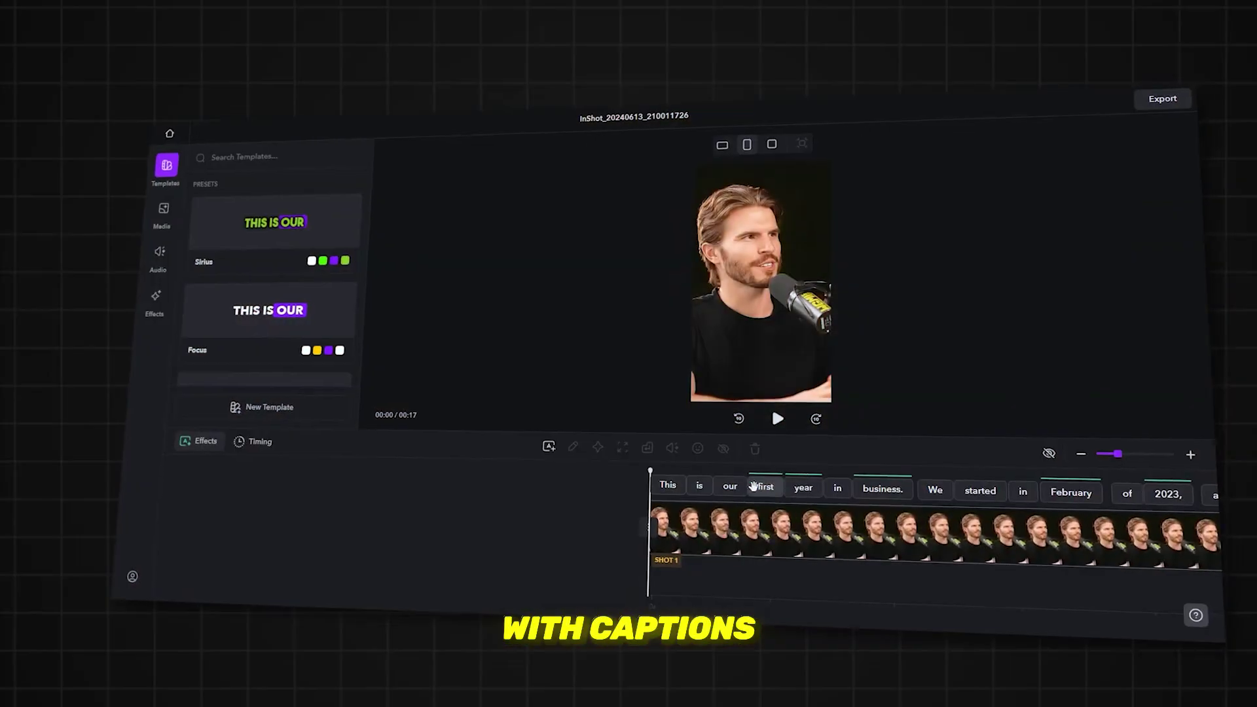
click(777, 419)
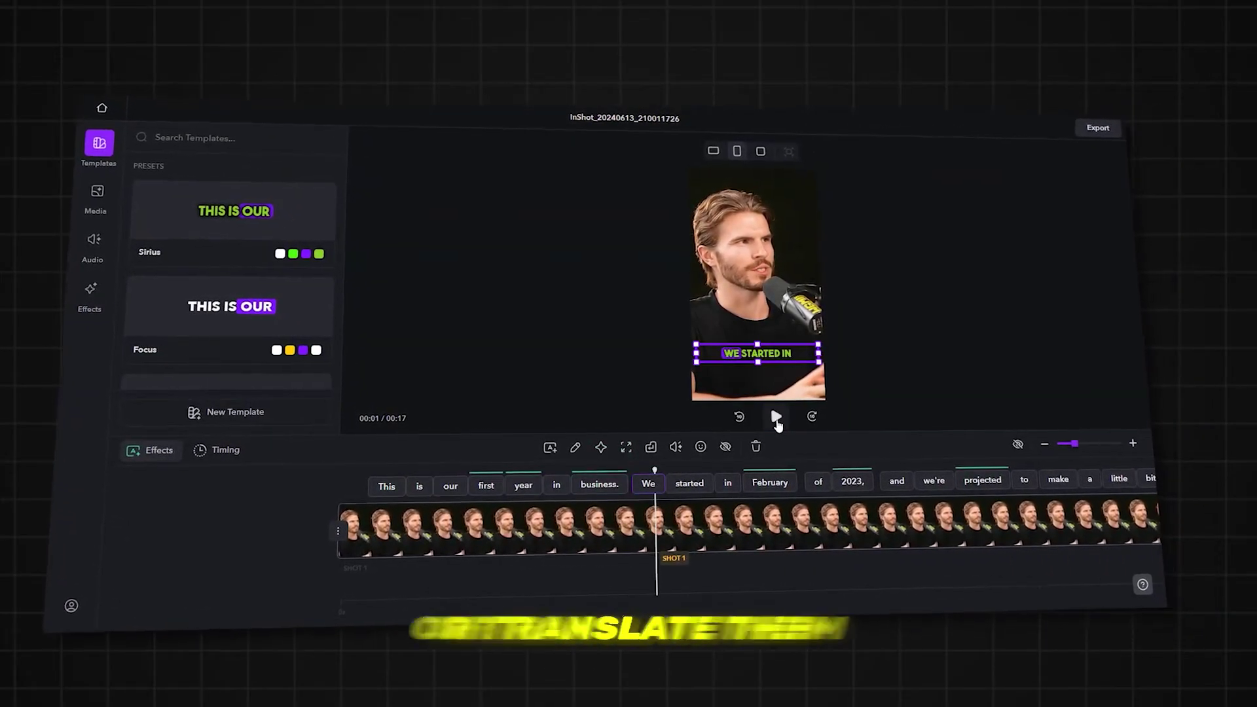
click(777, 418)
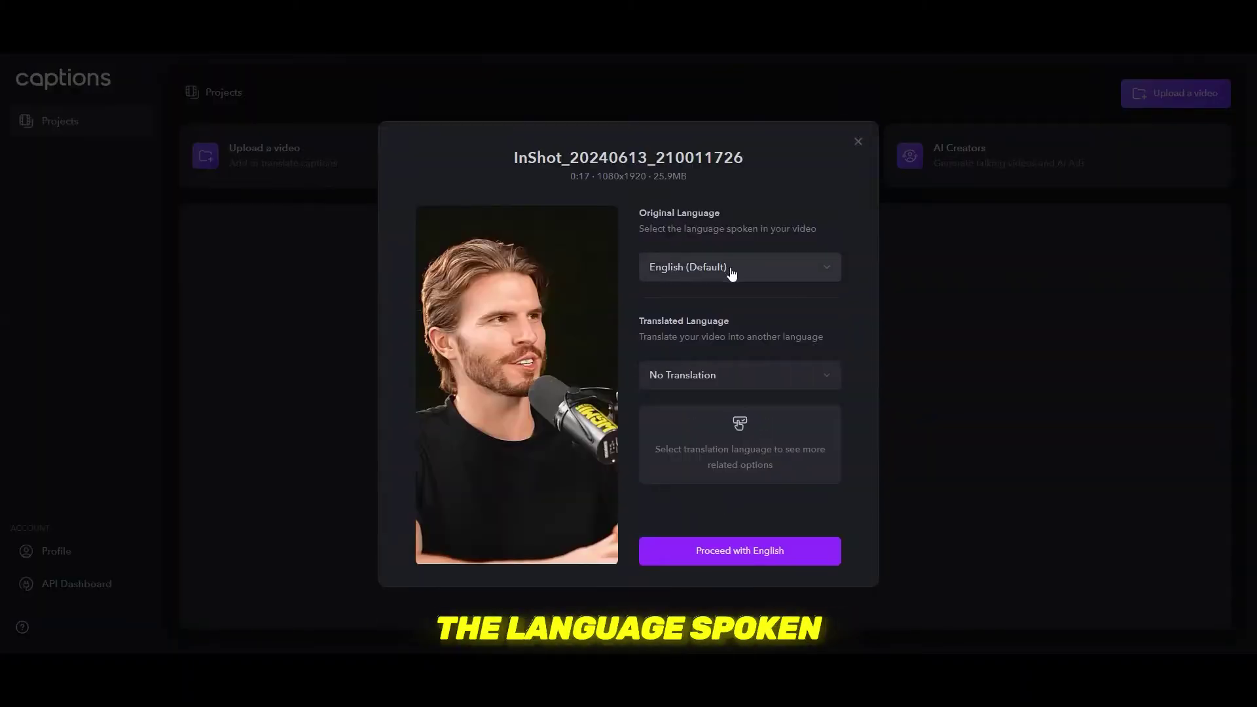
click(740, 273)
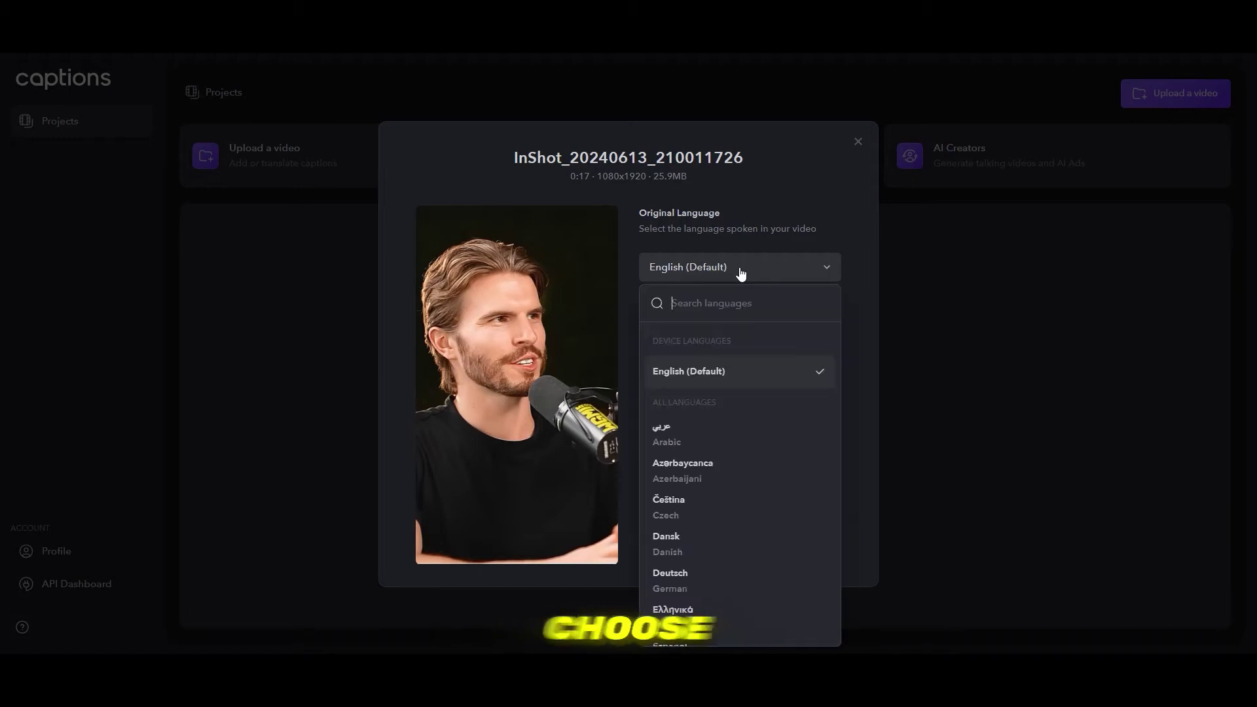
click(687, 375)
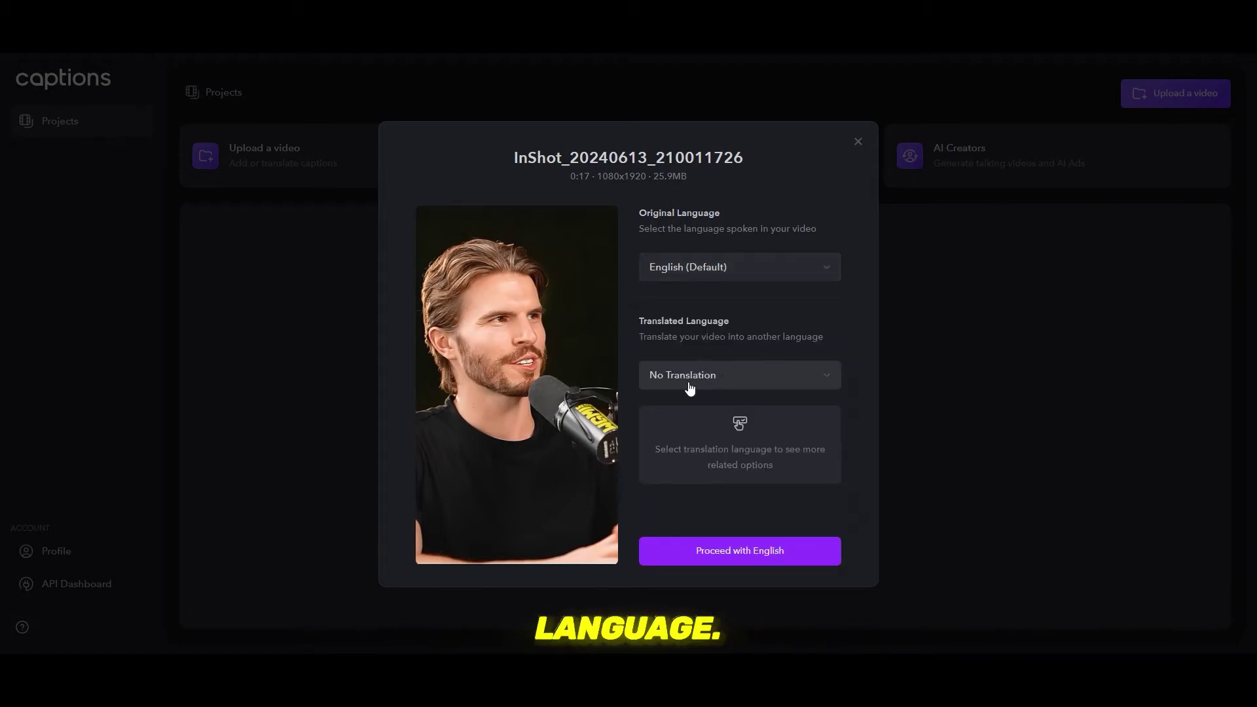
click(732, 563)
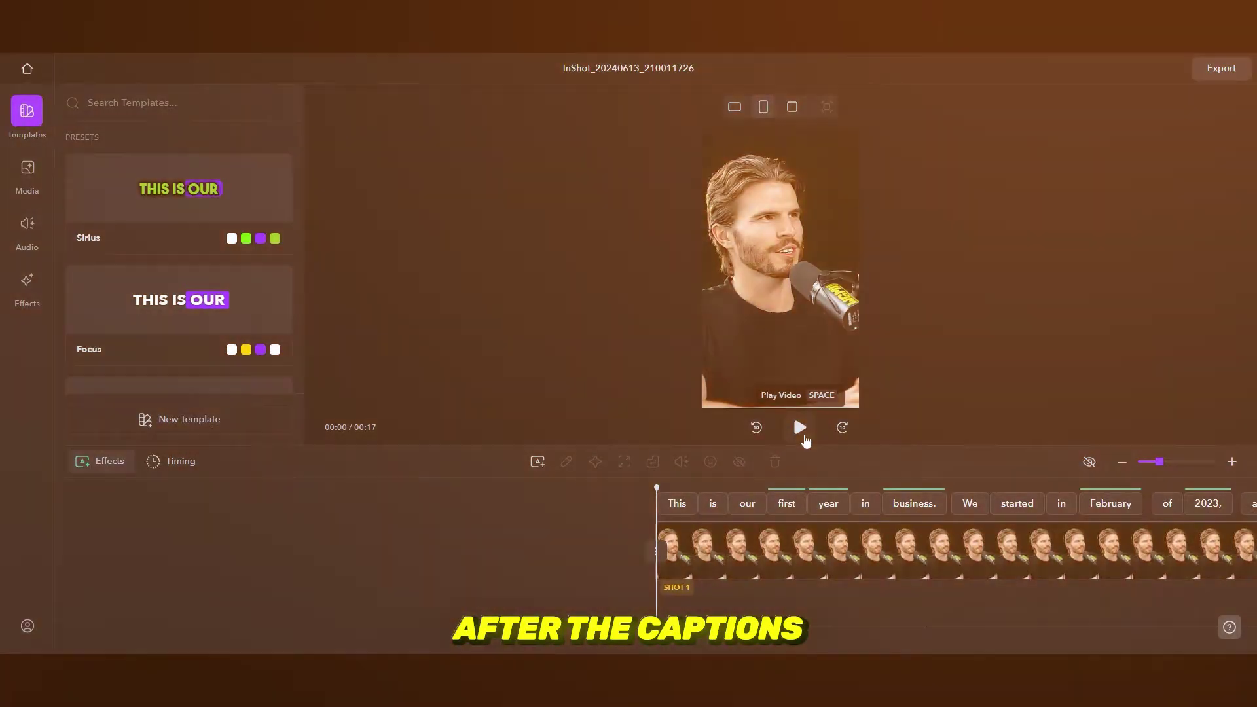
Play the clip, pause on the February caption, and show the caption templates.
click(801, 432)
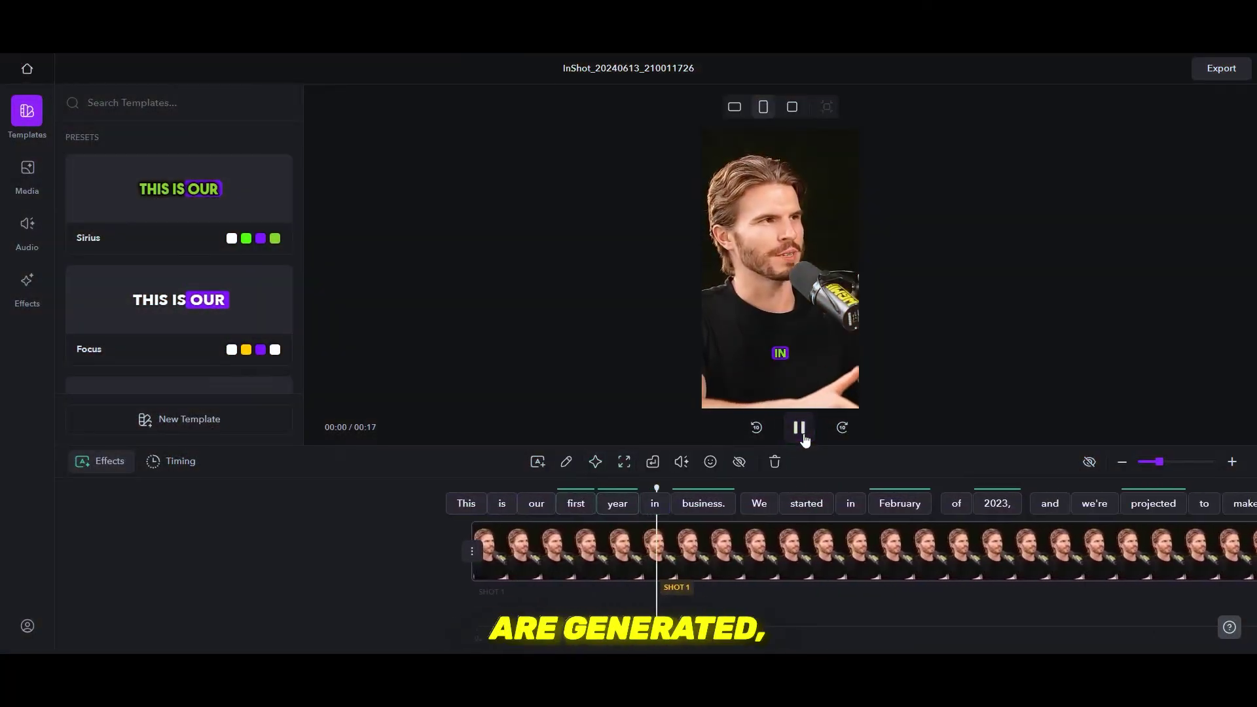
key(space)
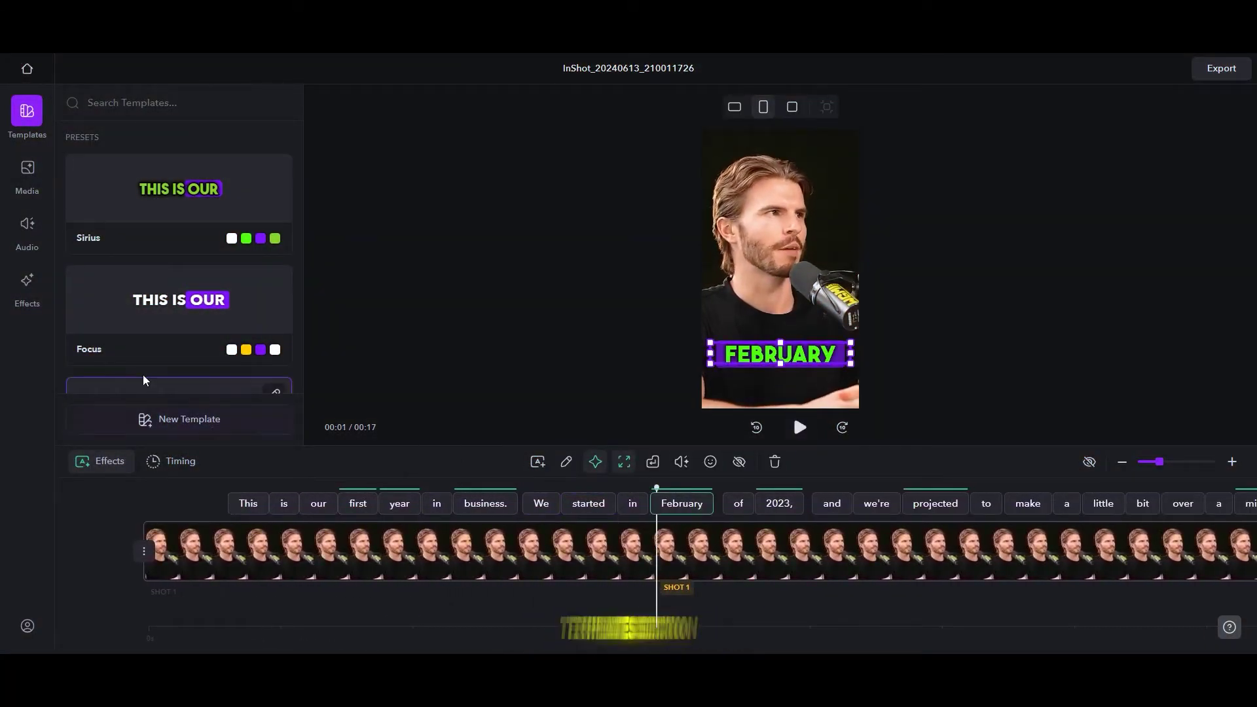
click(27, 118)
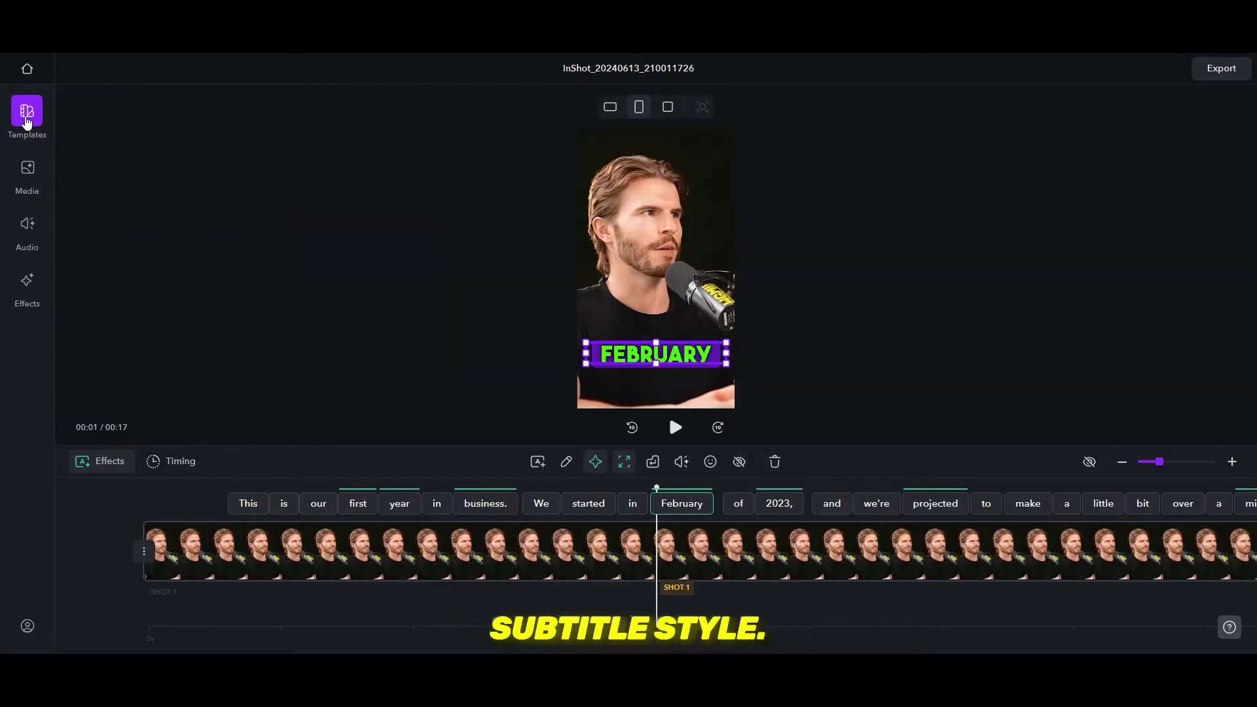
click(27, 120)
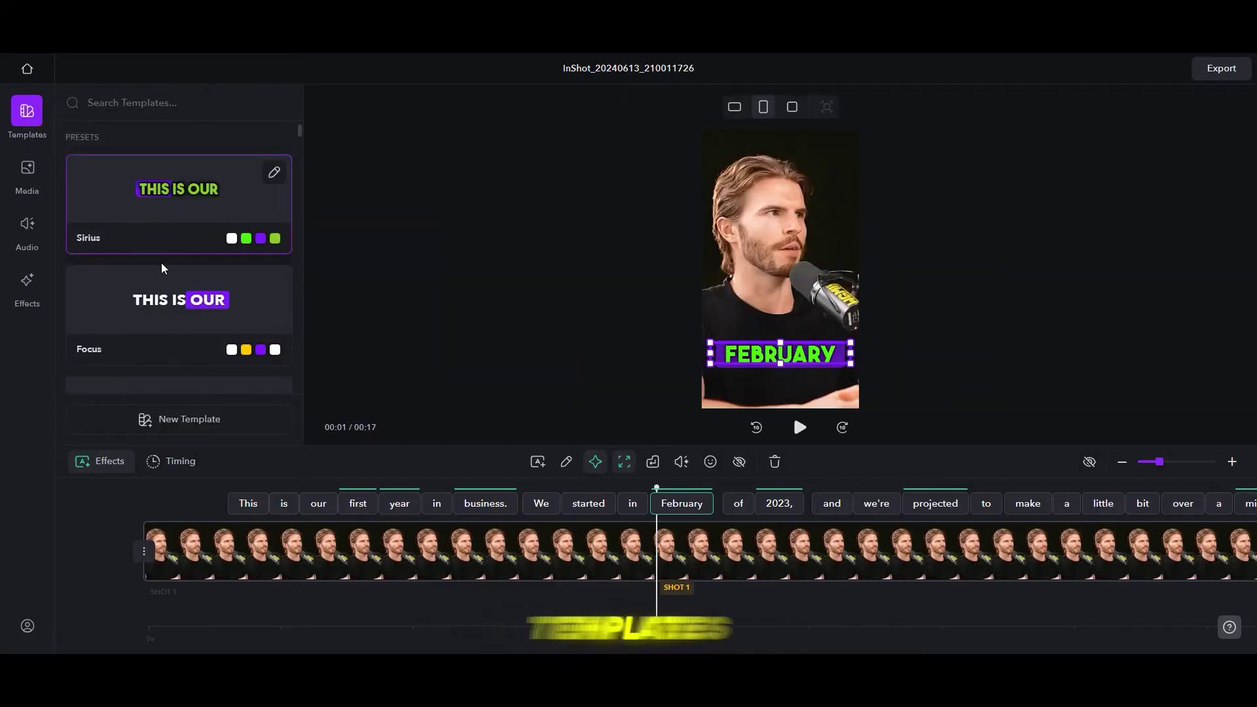
Try the Focus and Hustle caption styles, settling on Energy.
click(163, 308)
scroll(171, 275, down, 3)
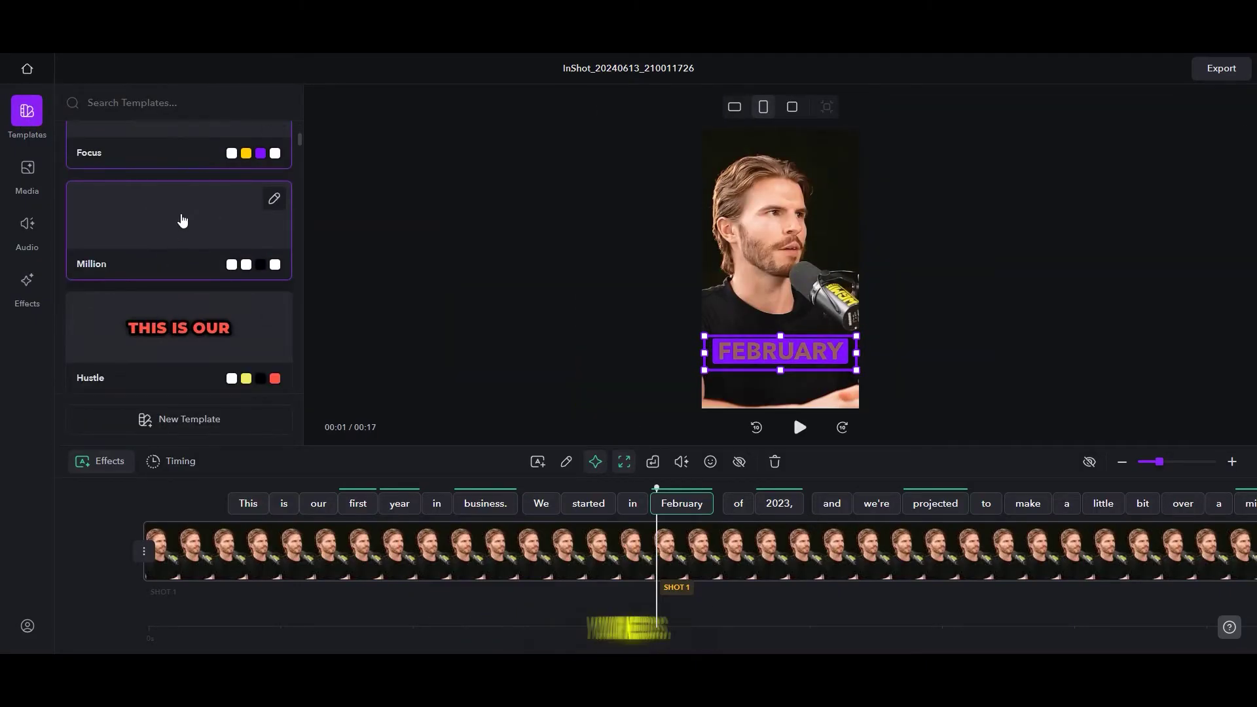
scroll(182, 294, down, 1)
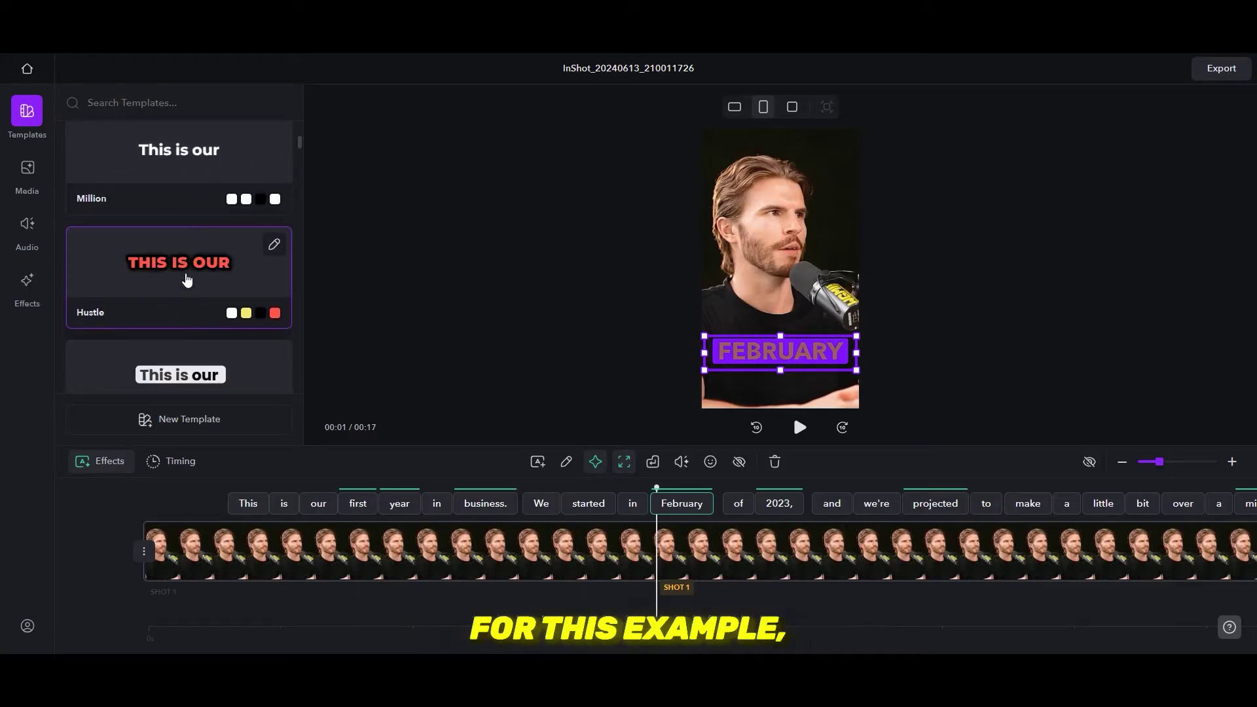
click(183, 275)
scroll(185, 281, down, 2)
click(184, 282)
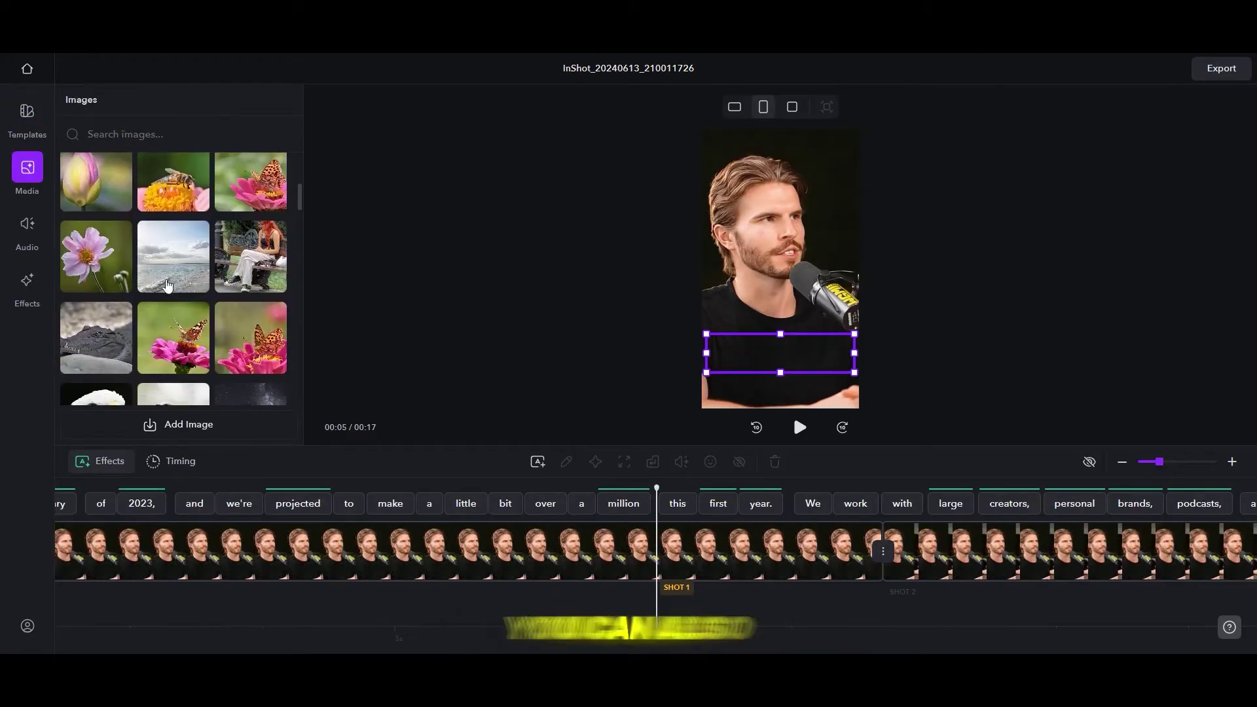
scroll(131, 272, down, 3)
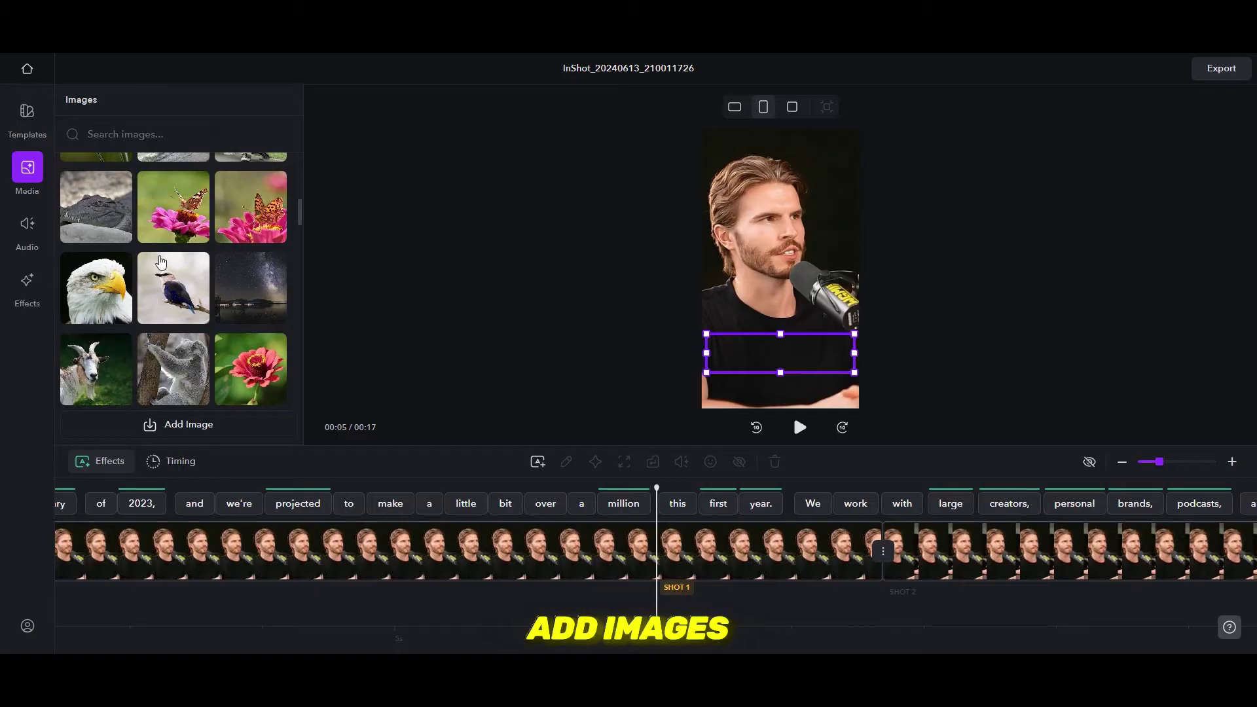
click(27, 237)
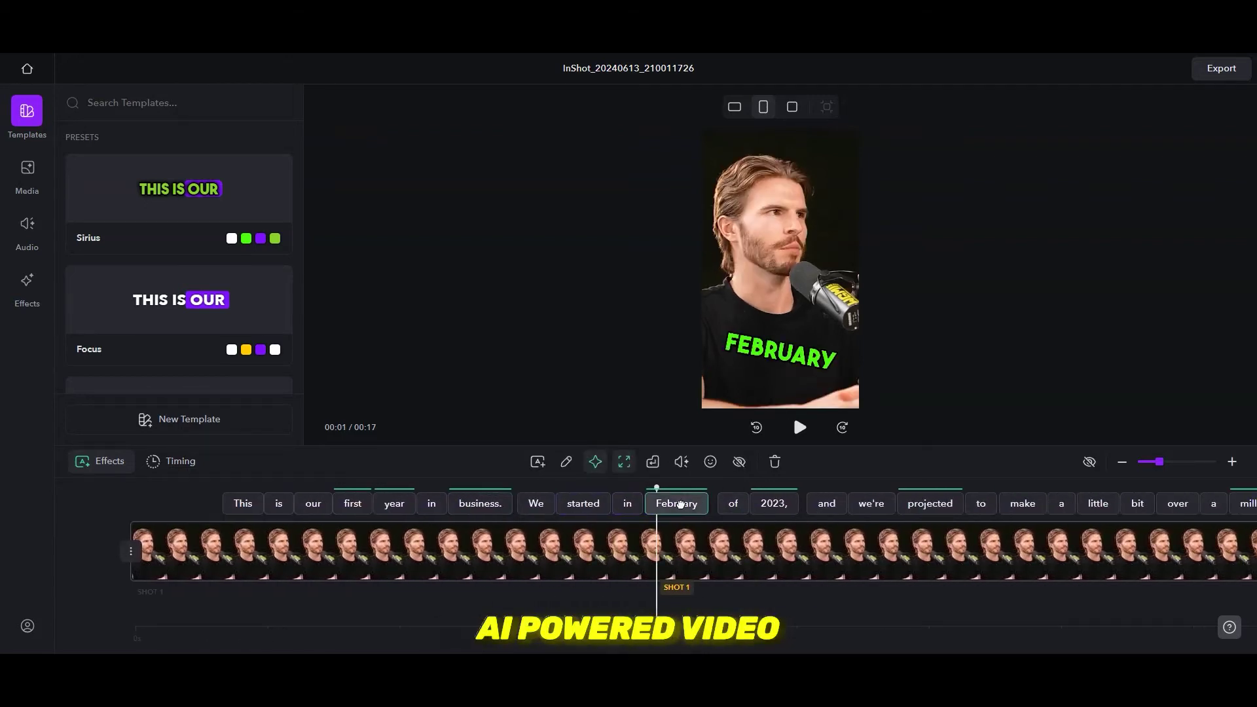
click(680, 504)
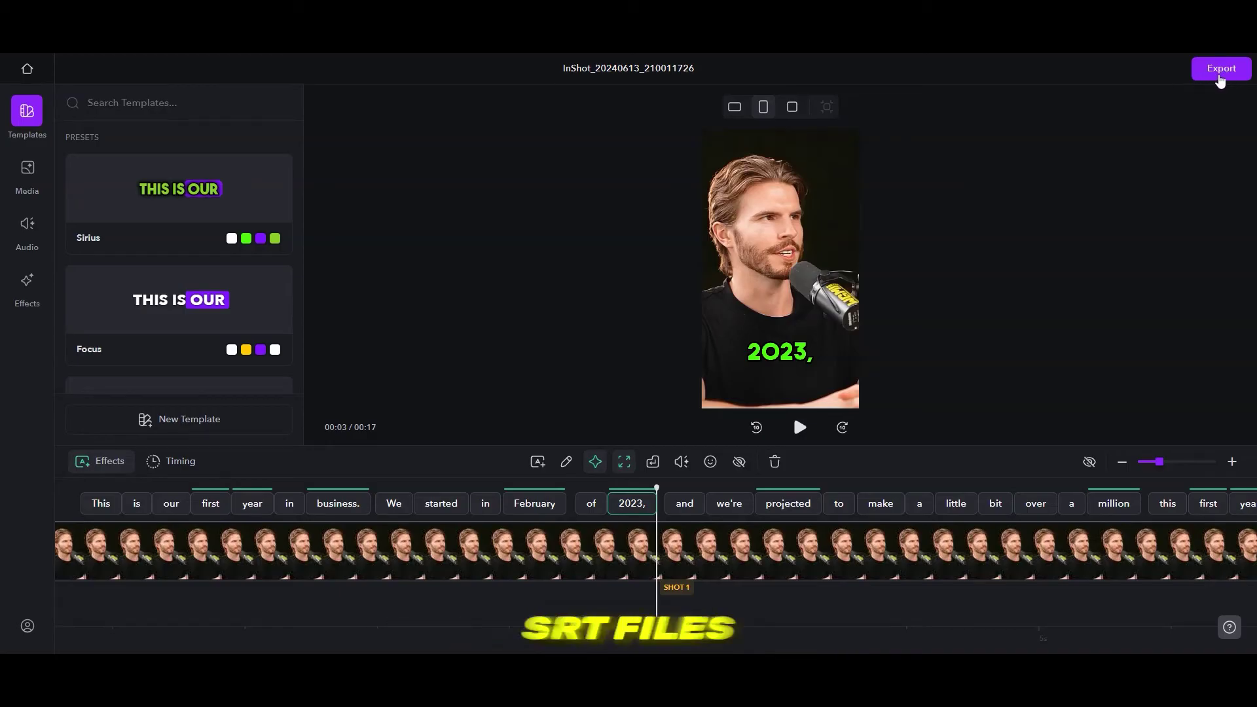
scroll(185, 200, down, 10)
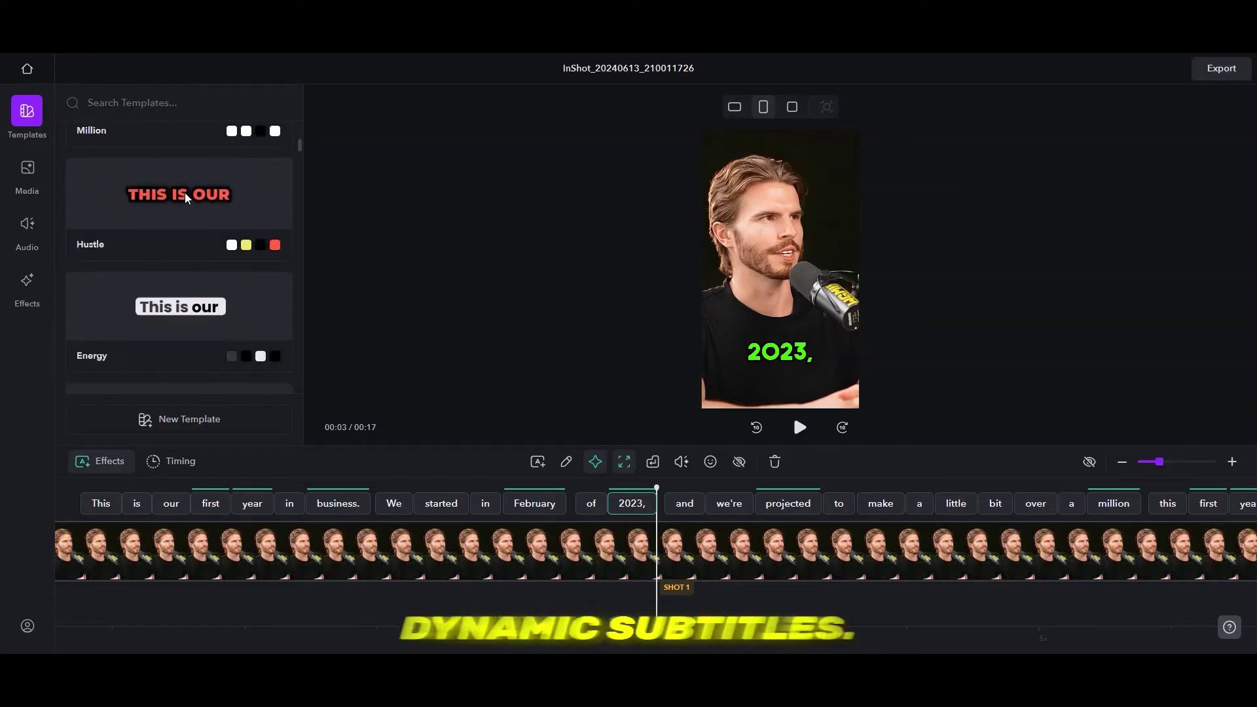
scroll(186, 204, down, 5)
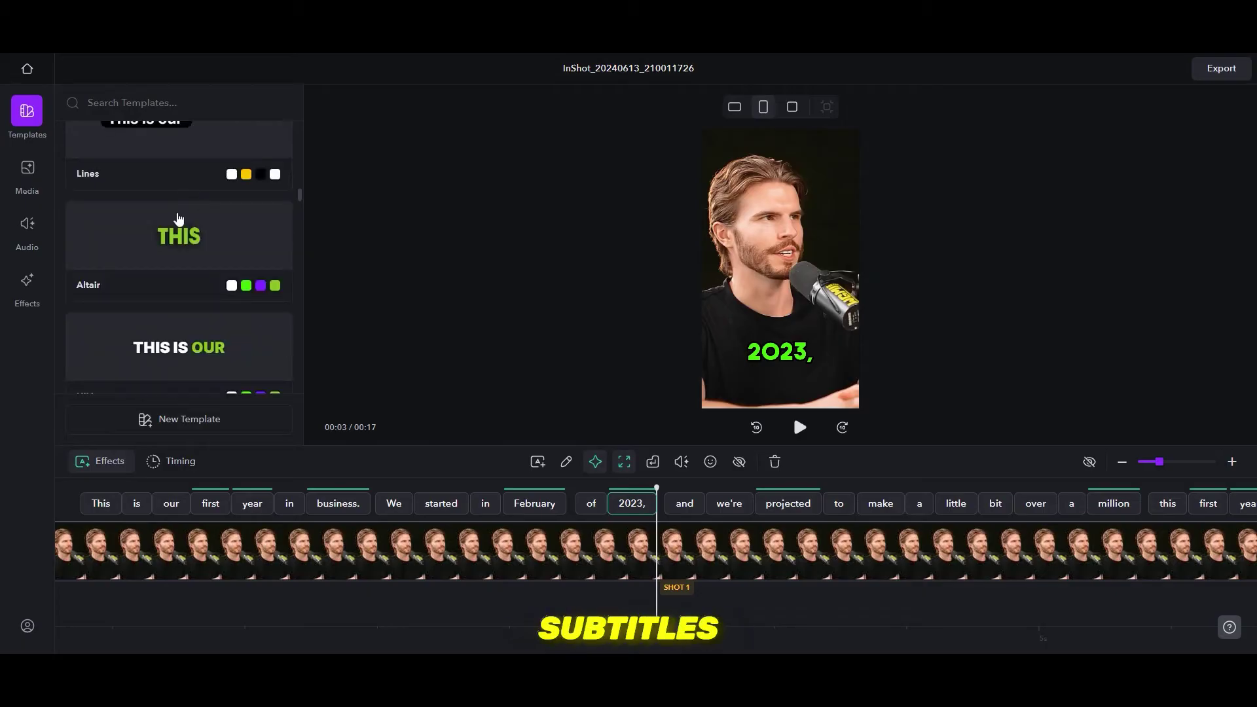
scroll(203, 235, down, 3)
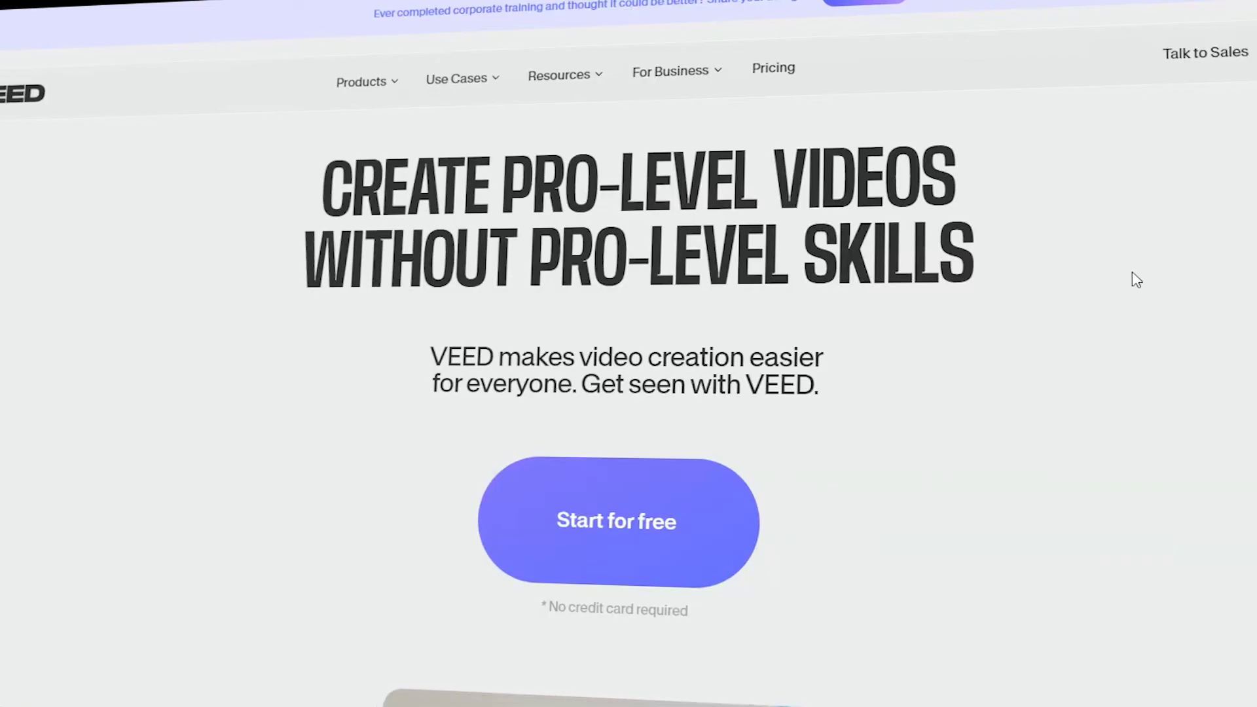
Scroll through VEED's homepage and Add Subtitles to Video page before reaching the workspace dashboard.
scroll(1031, 158, down, 6)
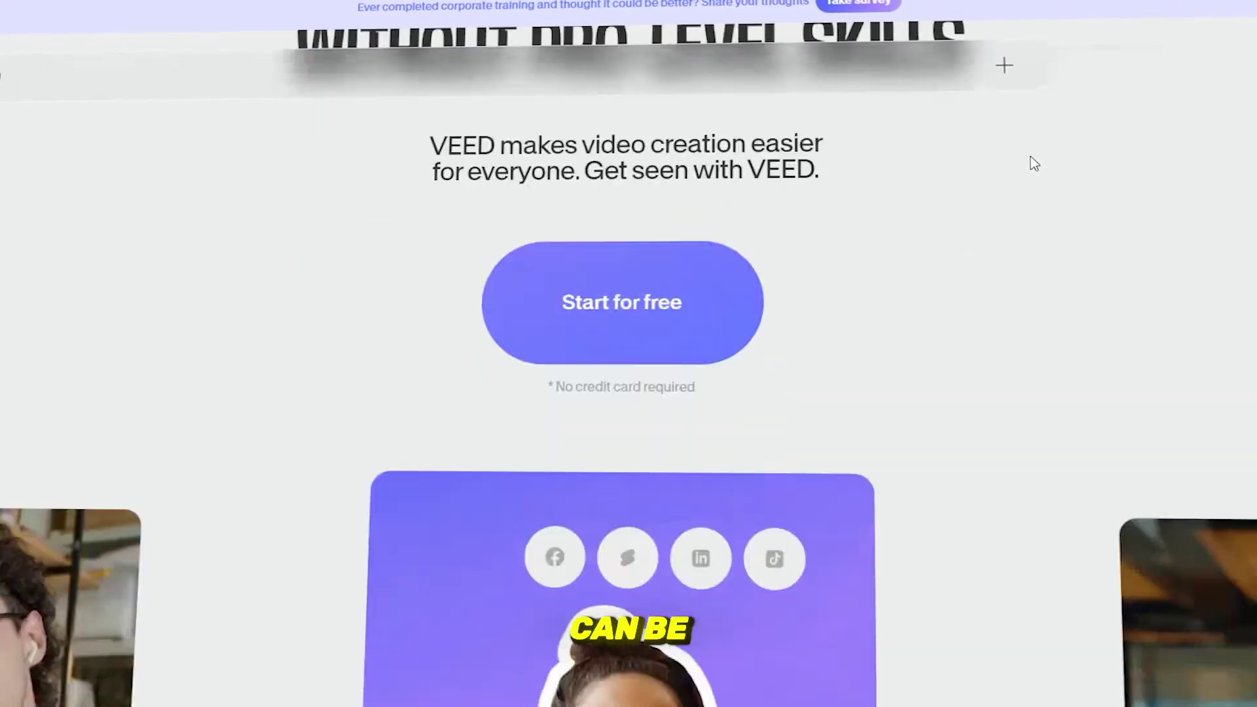
scroll(1027, 161, down, 3)
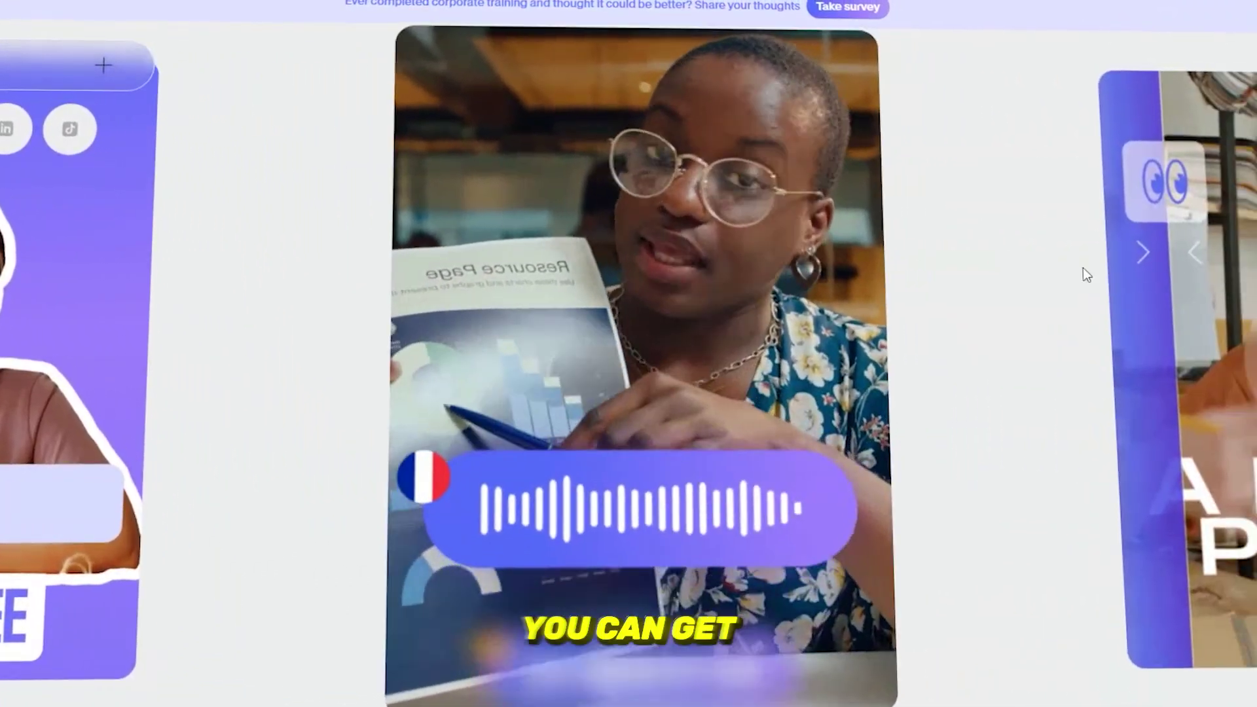
scroll(1164, 273, down, 5)
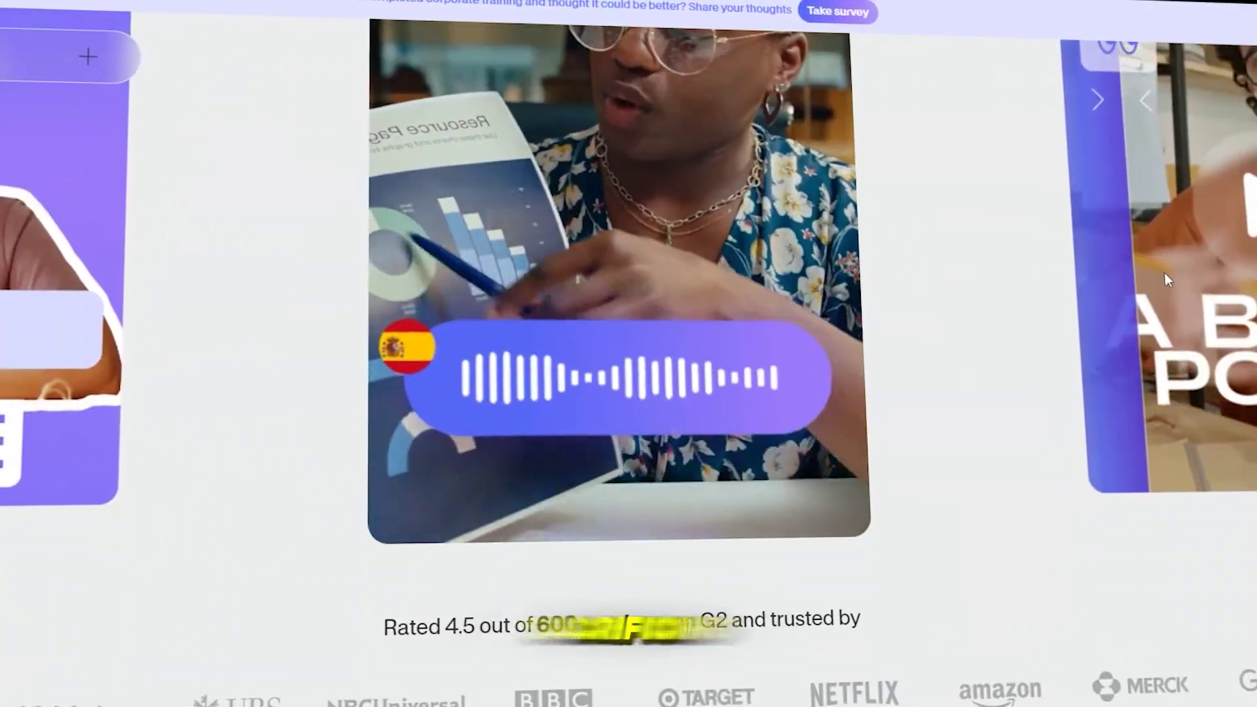
scroll(1153, 278, down, 10)
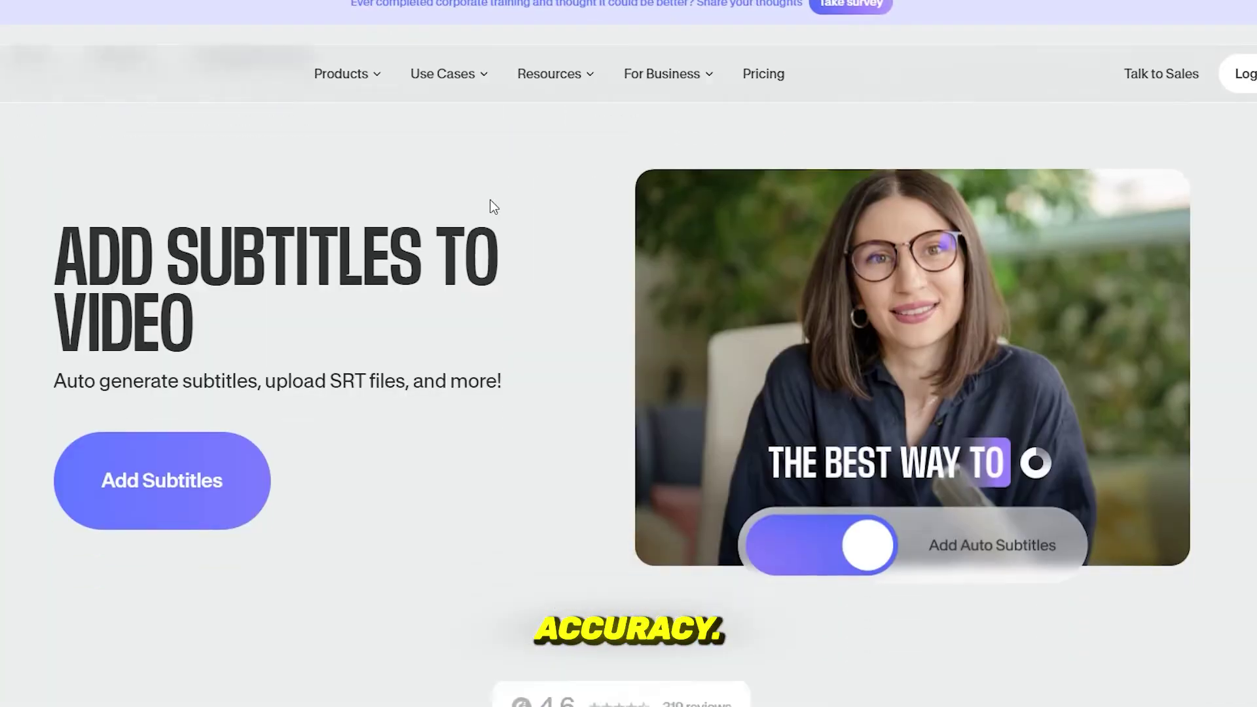
scroll(597, 452, down, 2)
scroll(483, 378, up, 2)
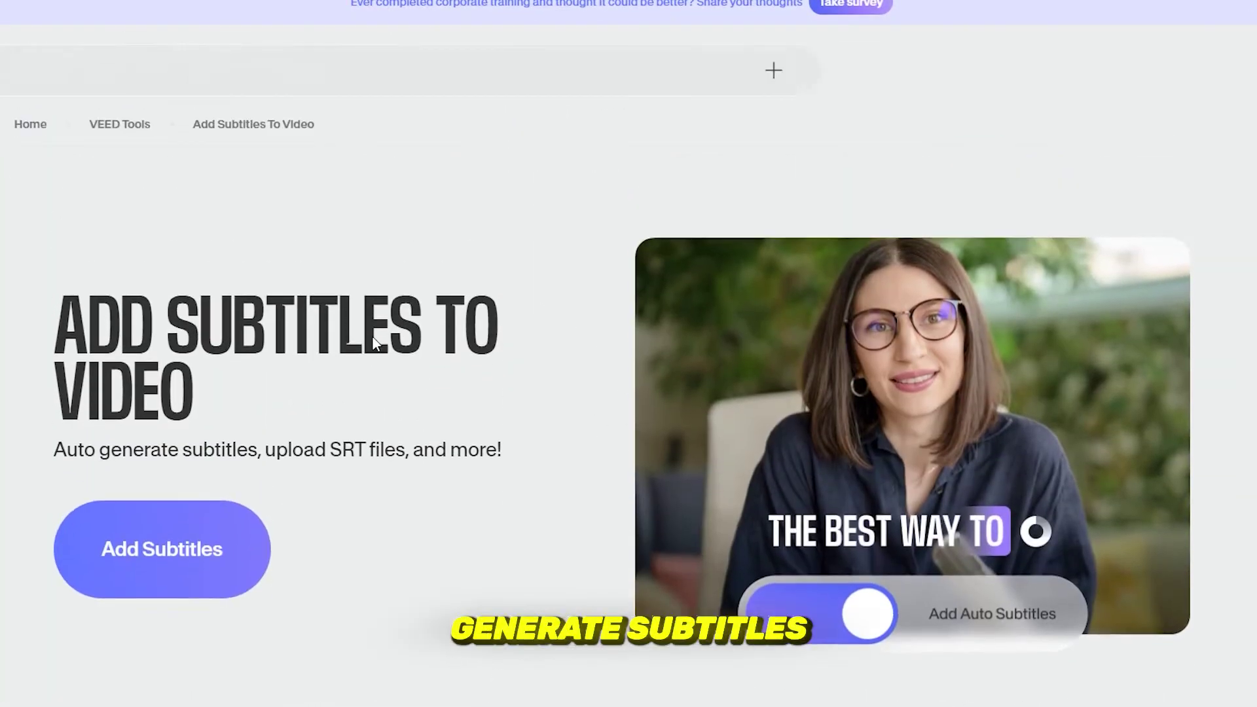
scroll(370, 337, down, 15)
scroll(340, 327, down, 12)
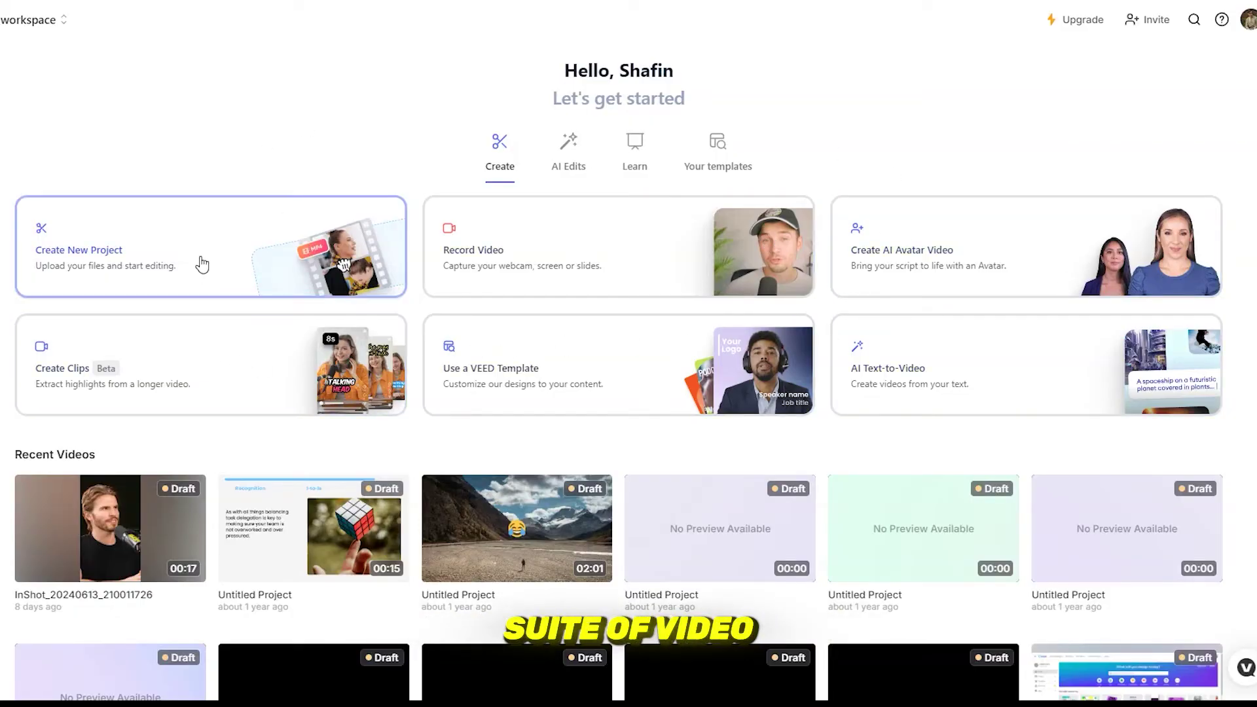
Scroll the Recent Videos list to locate the InShot podcast clip project.
scroll(513, 364, down, 5)
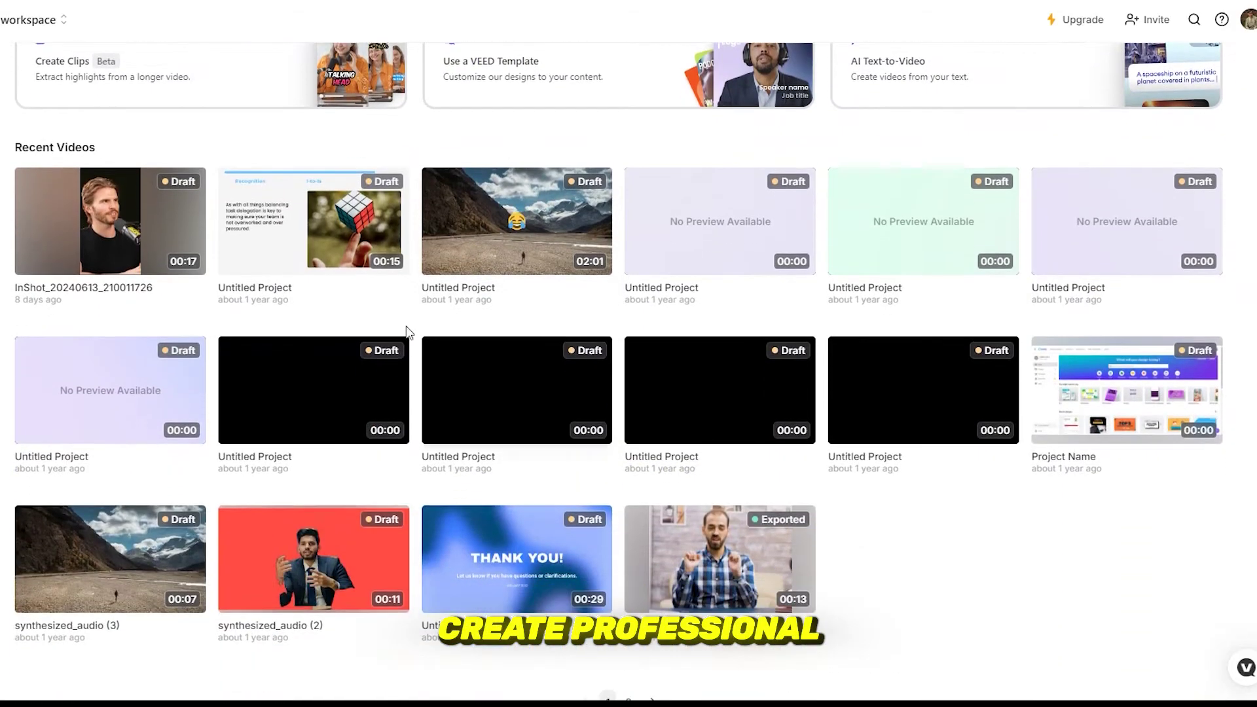
scroll(1047, 399, up, 4)
scroll(524, 365, up, 2)
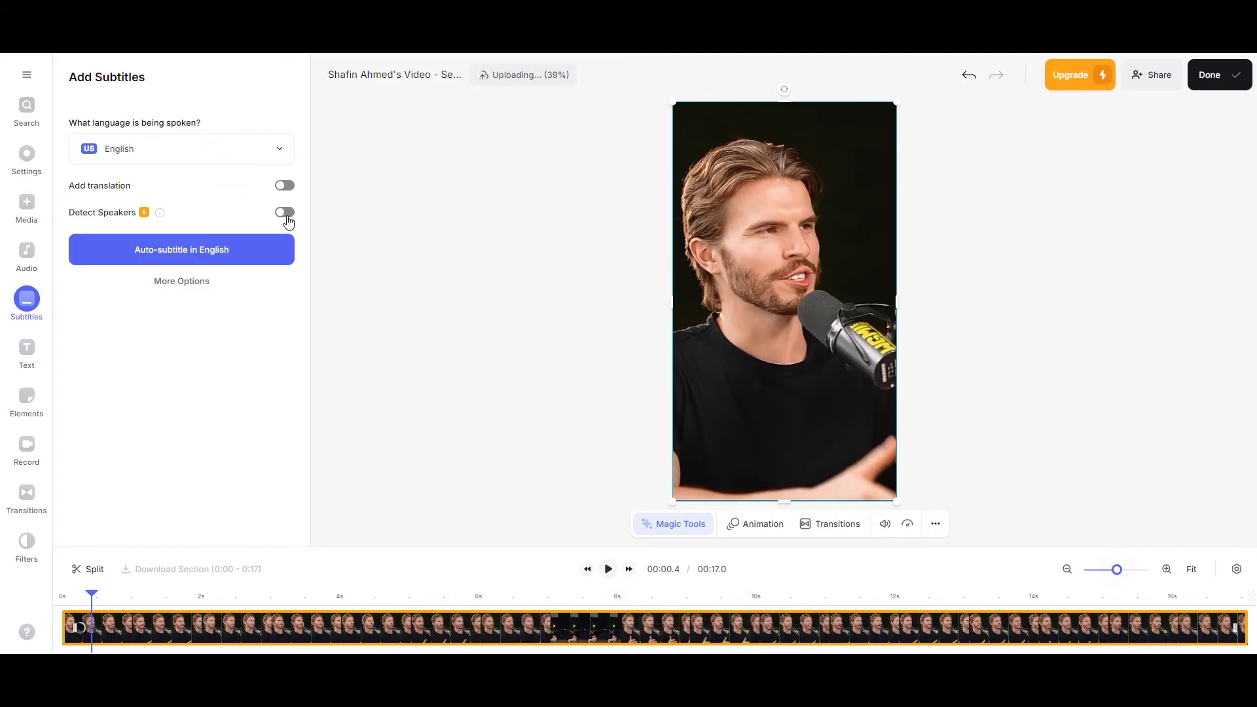
Auto-generate English subtitles for the clip and browse the style presets and effect options.
click(167, 256)
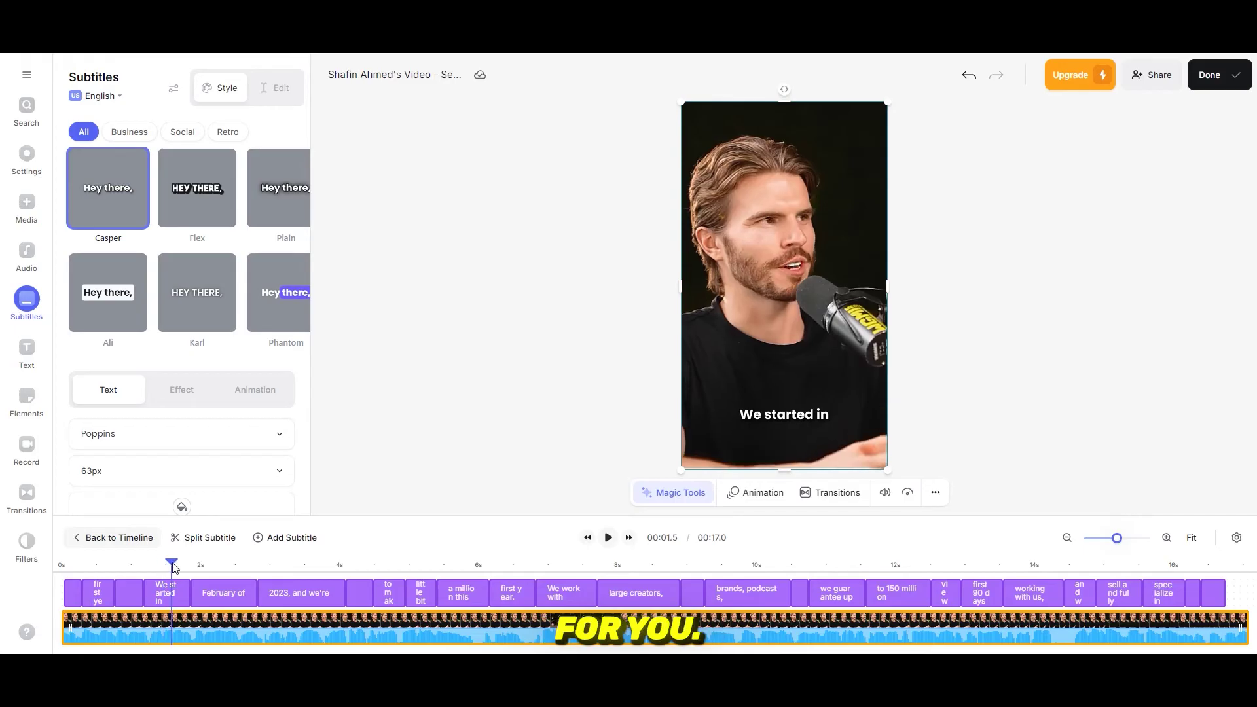
drag(174, 568, 233, 564)
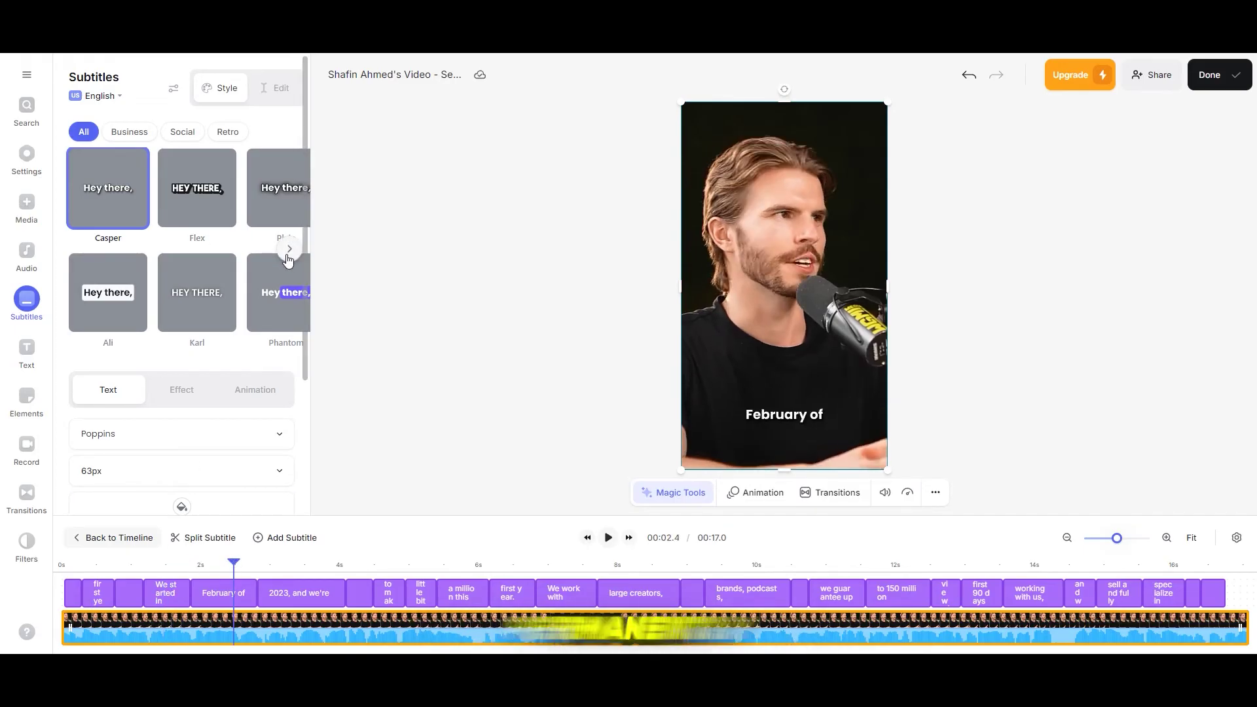
click(289, 248)
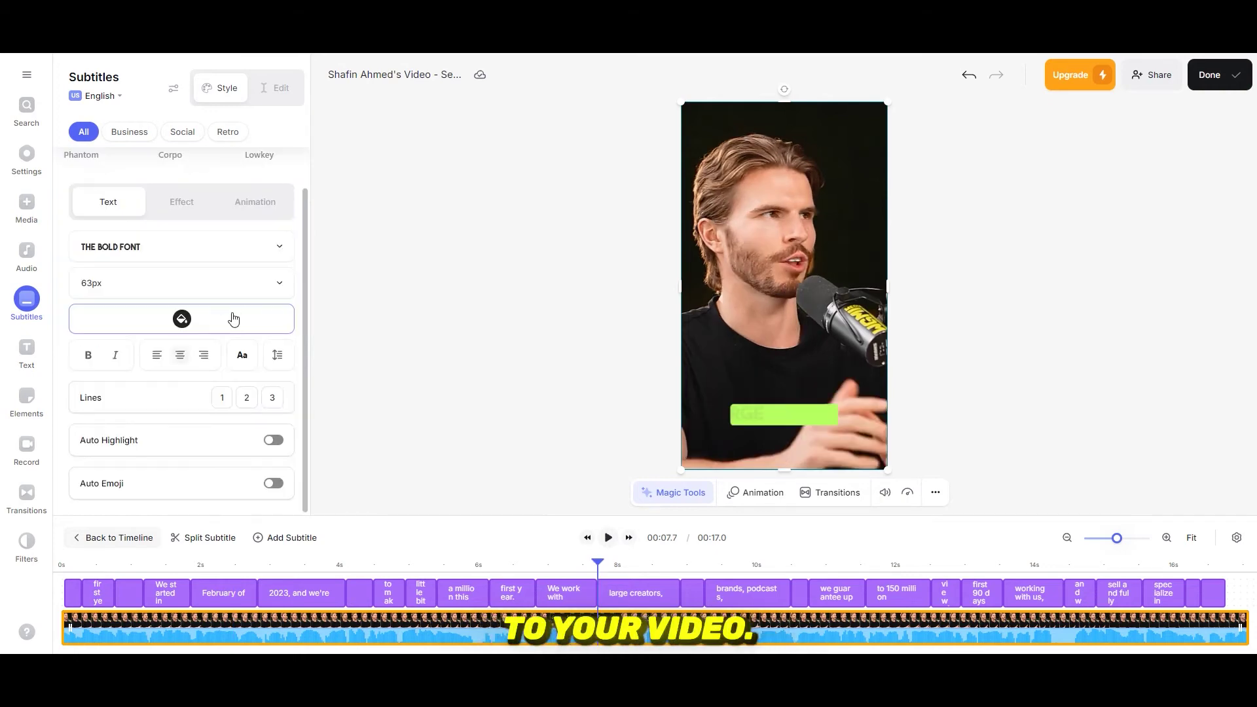
scroll(194, 323, up, 2)
click(185, 334)
scroll(190, 328, down, 1)
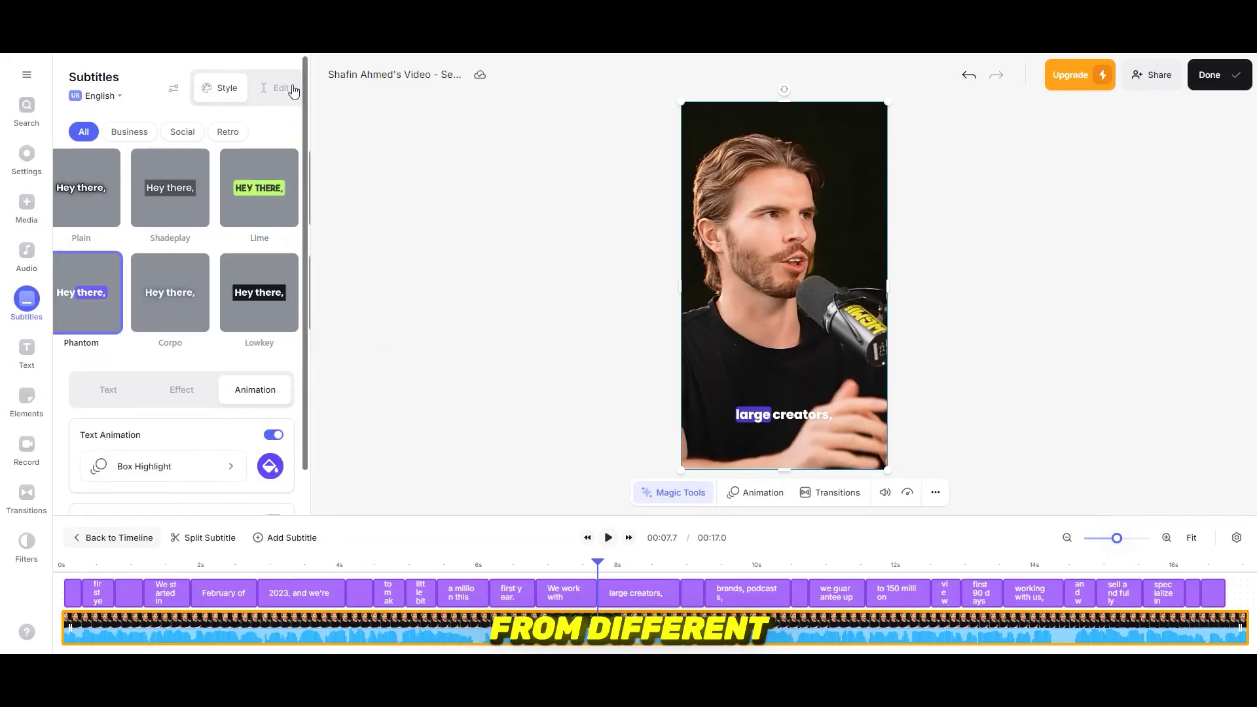
Review the subtitle text, check the animation settings, and bring up the export settings.
click(280, 90)
scroll(190, 281, down, 4)
scroll(218, 150, up, 2)
click(222, 89)
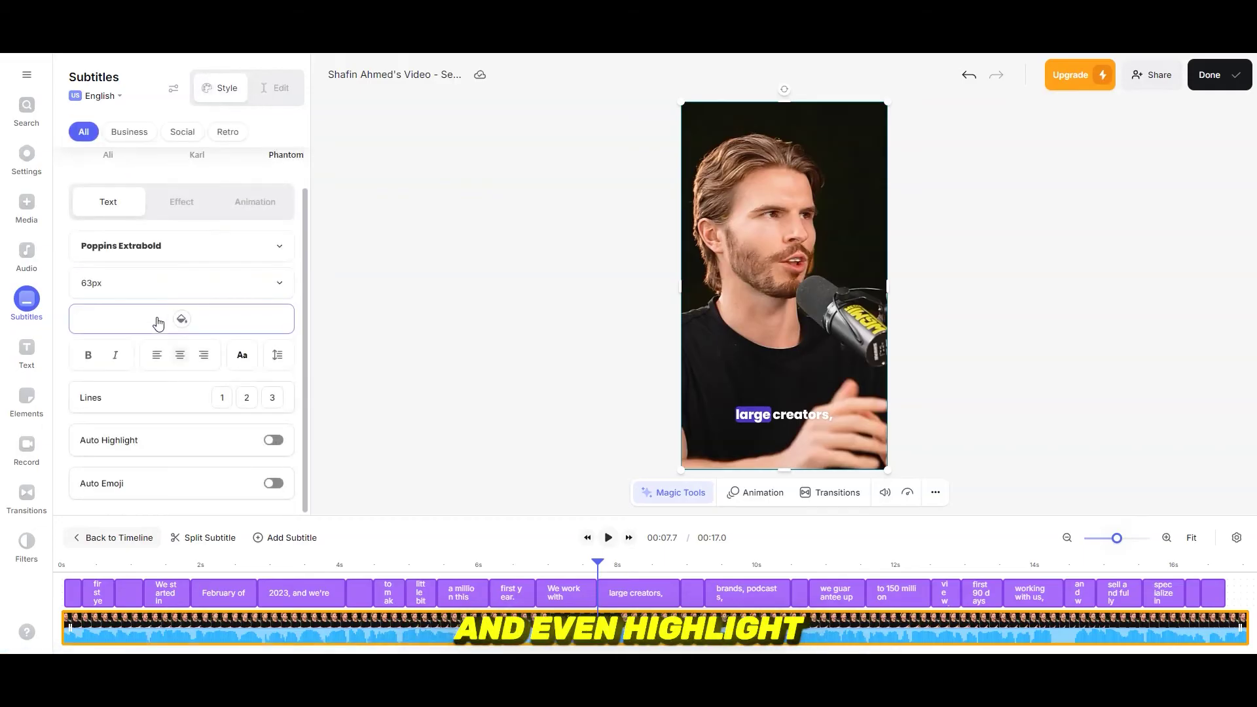
scroll(157, 322, up, 2)
click(255, 350)
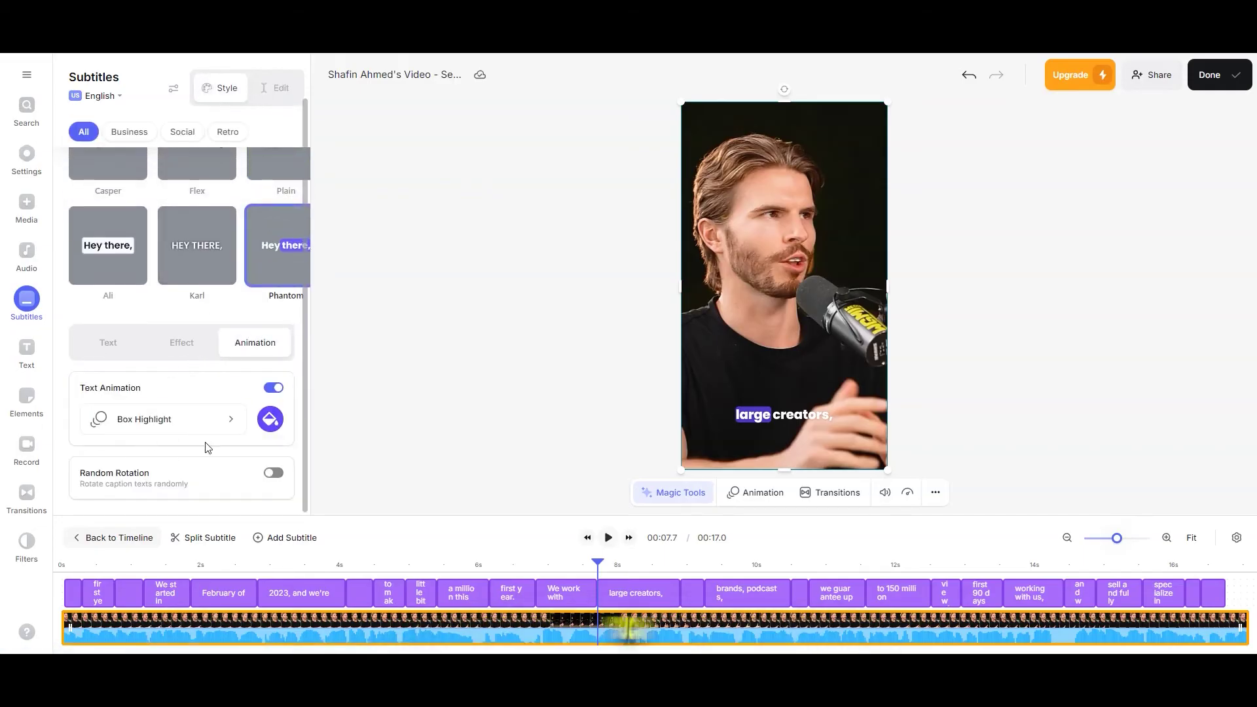
click(1213, 76)
Keep Standard export quality, apply the Phantom subtitle style, and review its animation options.
click(1098, 326)
click(1098, 325)
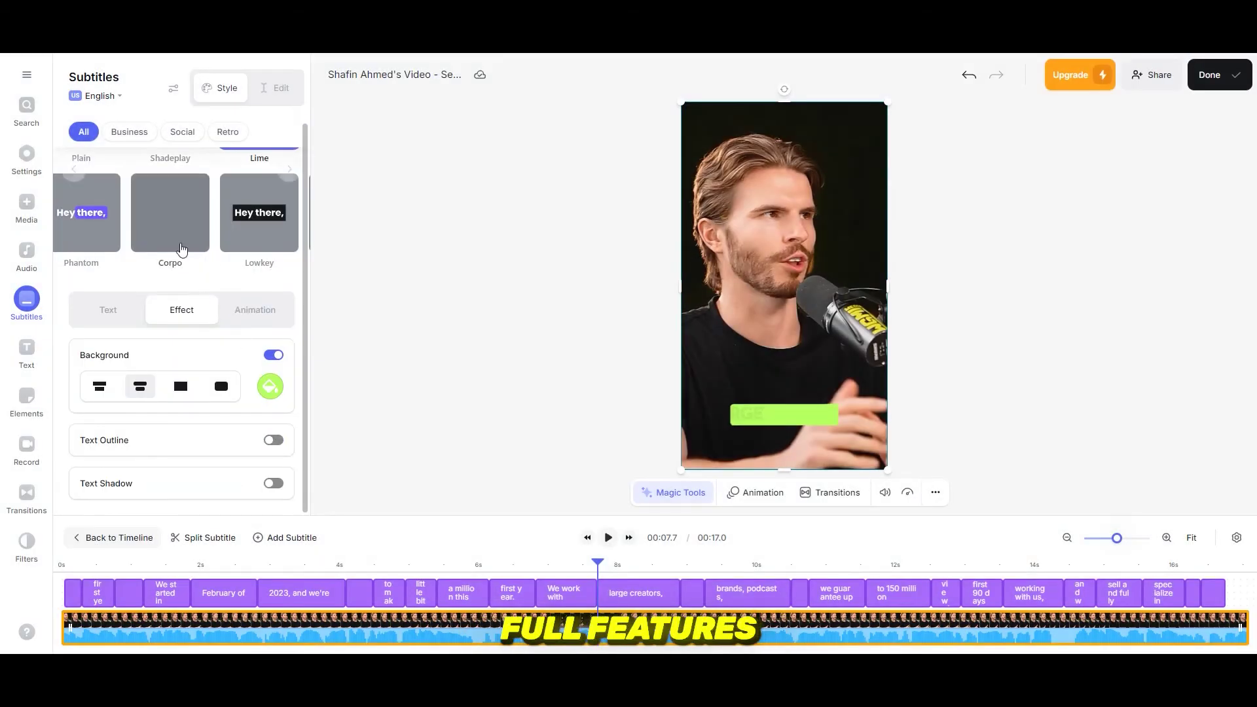
click(98, 230)
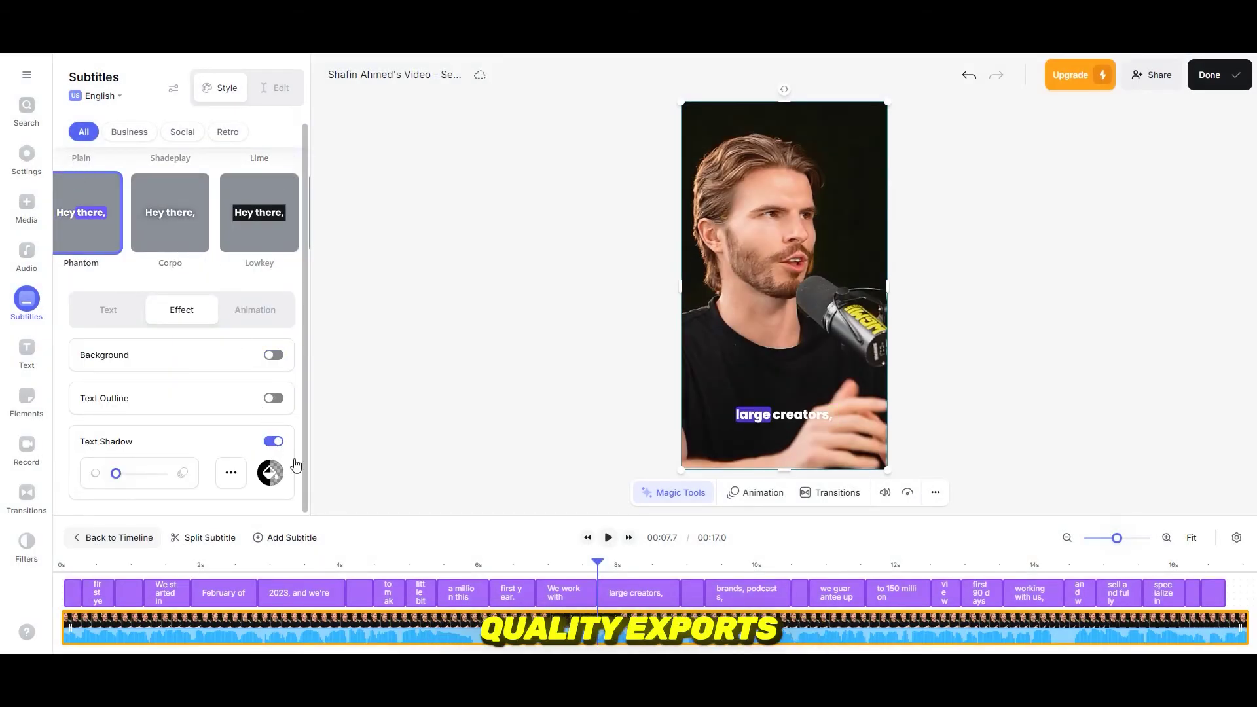
click(256, 315)
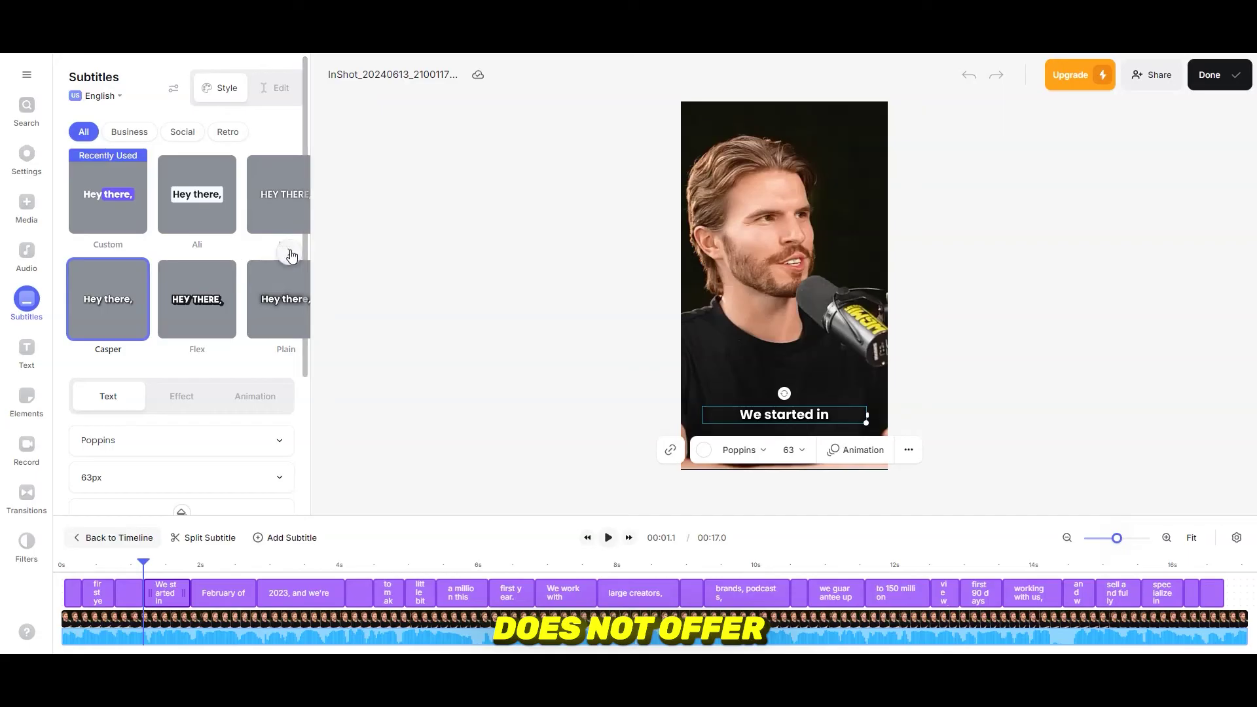
click(290, 255)
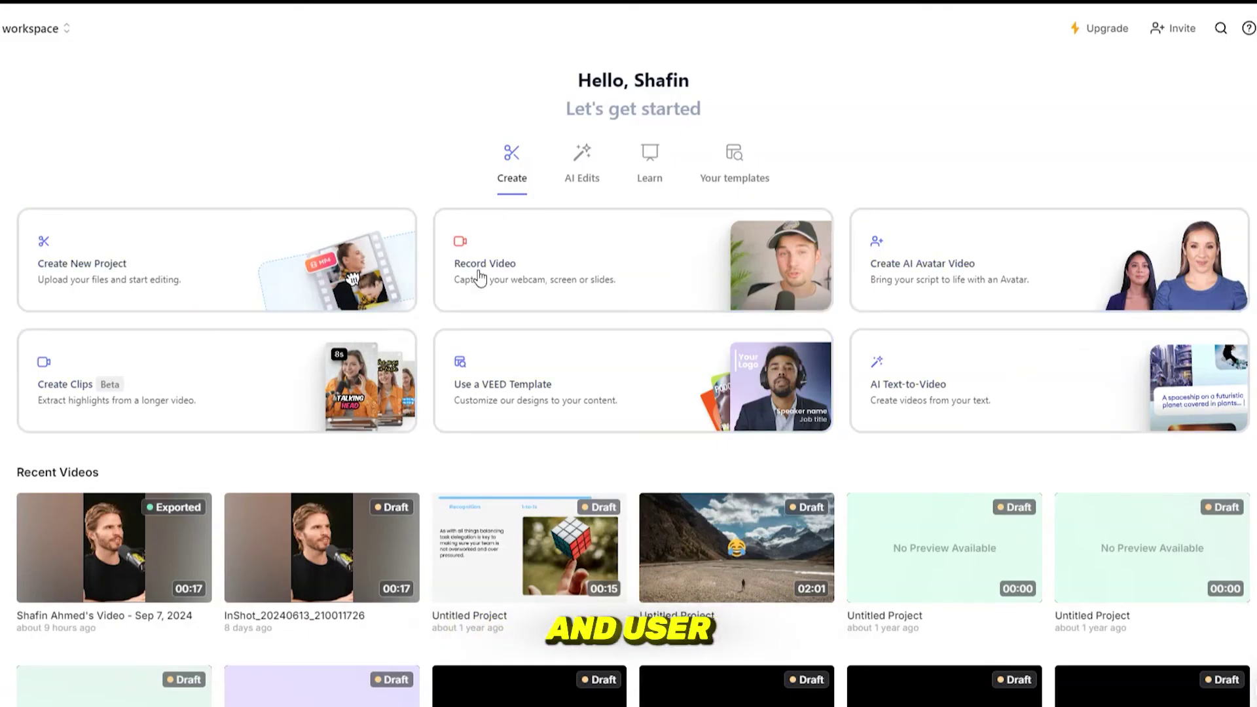
Browse the dashboard's AI Edits and Learn tabs, then show Your templates.
click(579, 174)
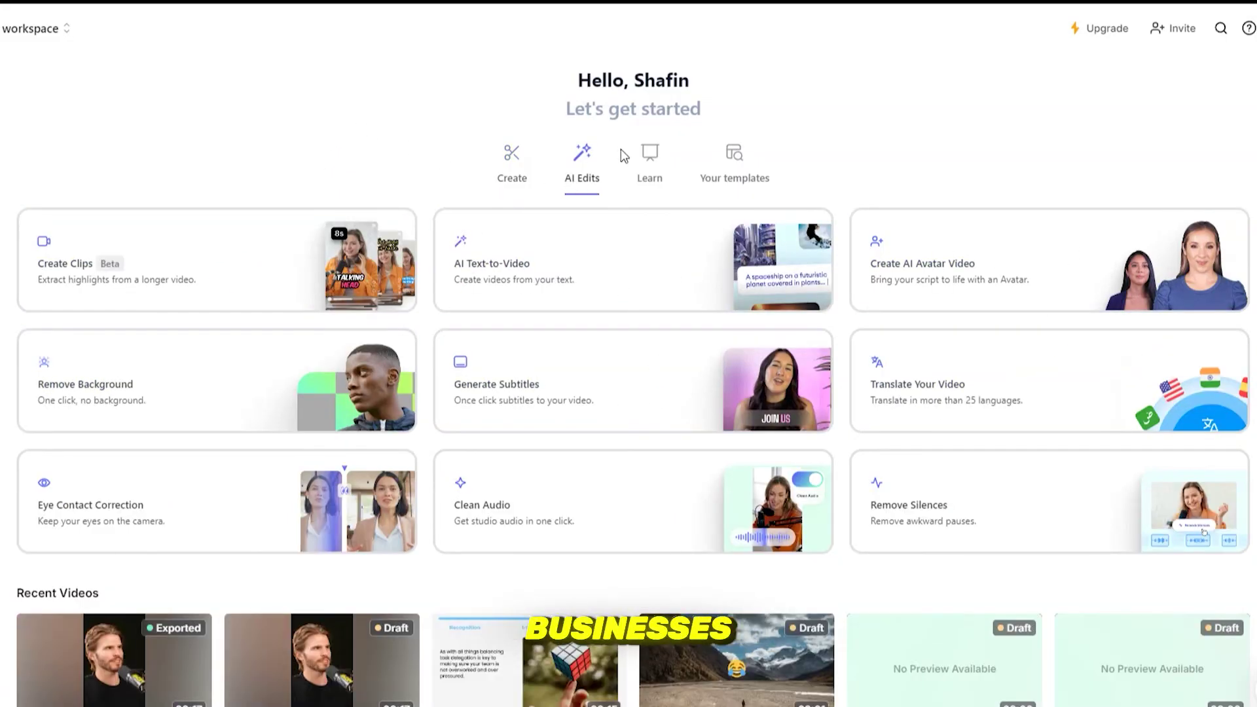
click(650, 167)
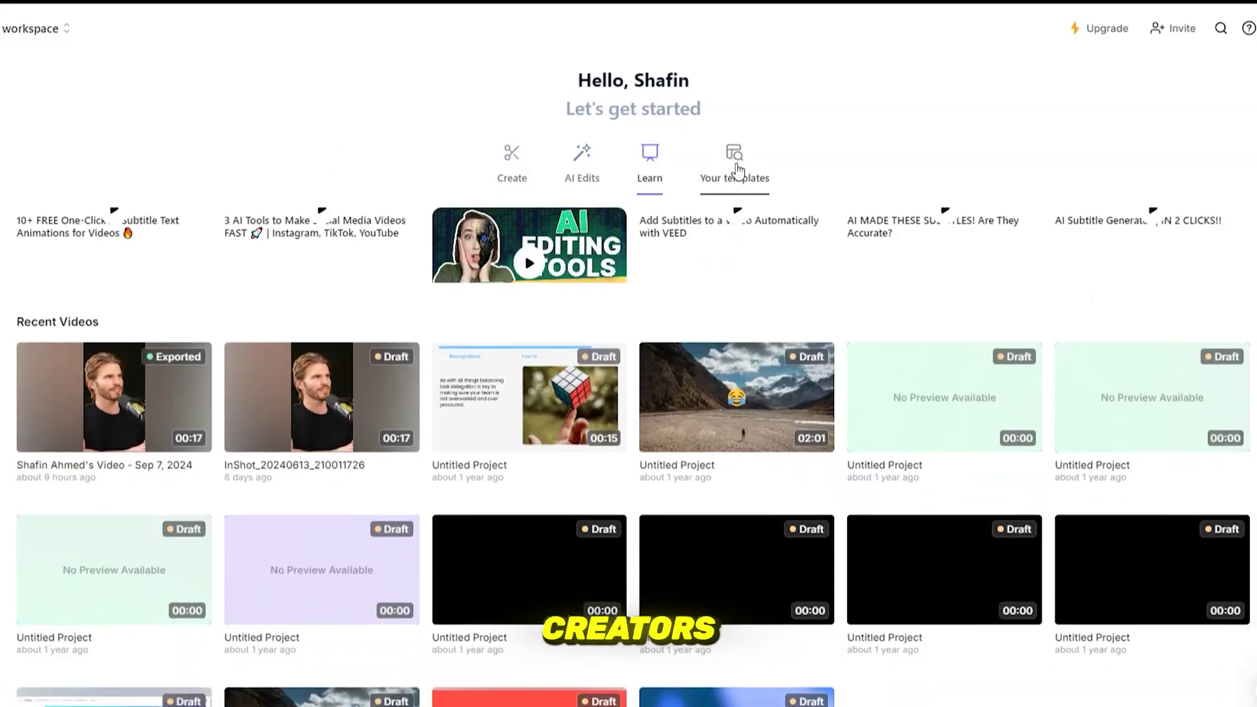
click(739, 164)
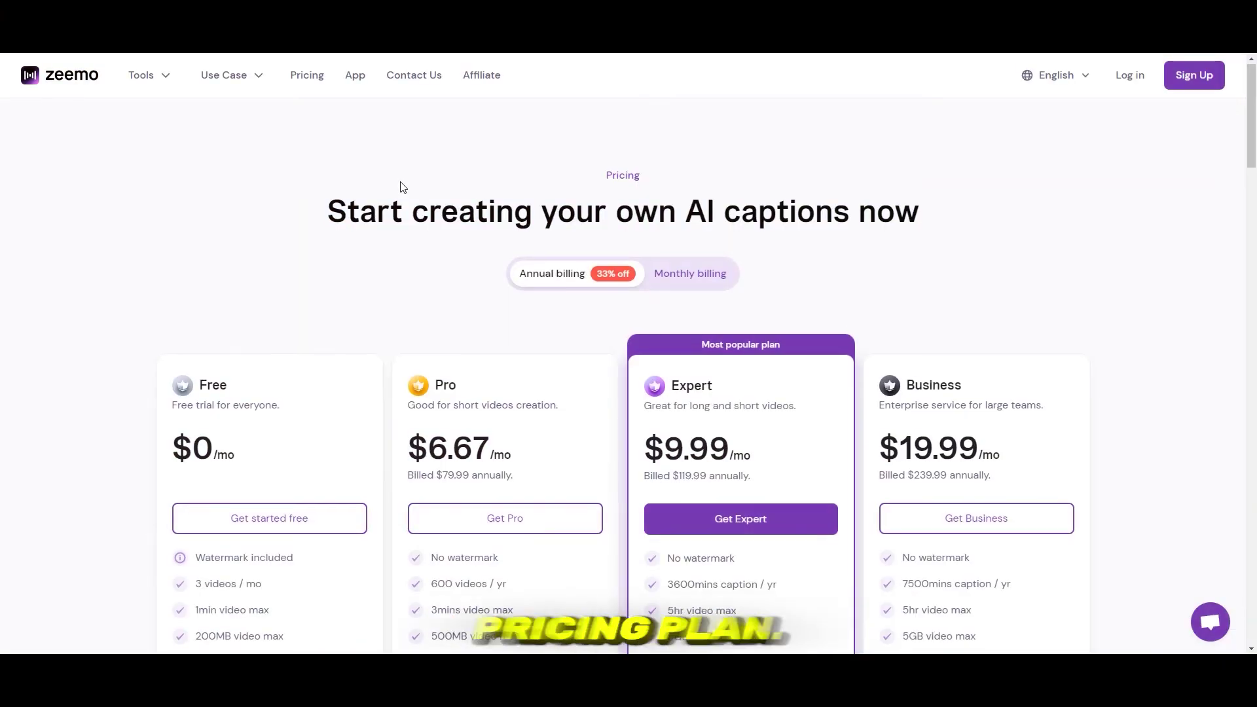
scroll(401, 188, down, 3)
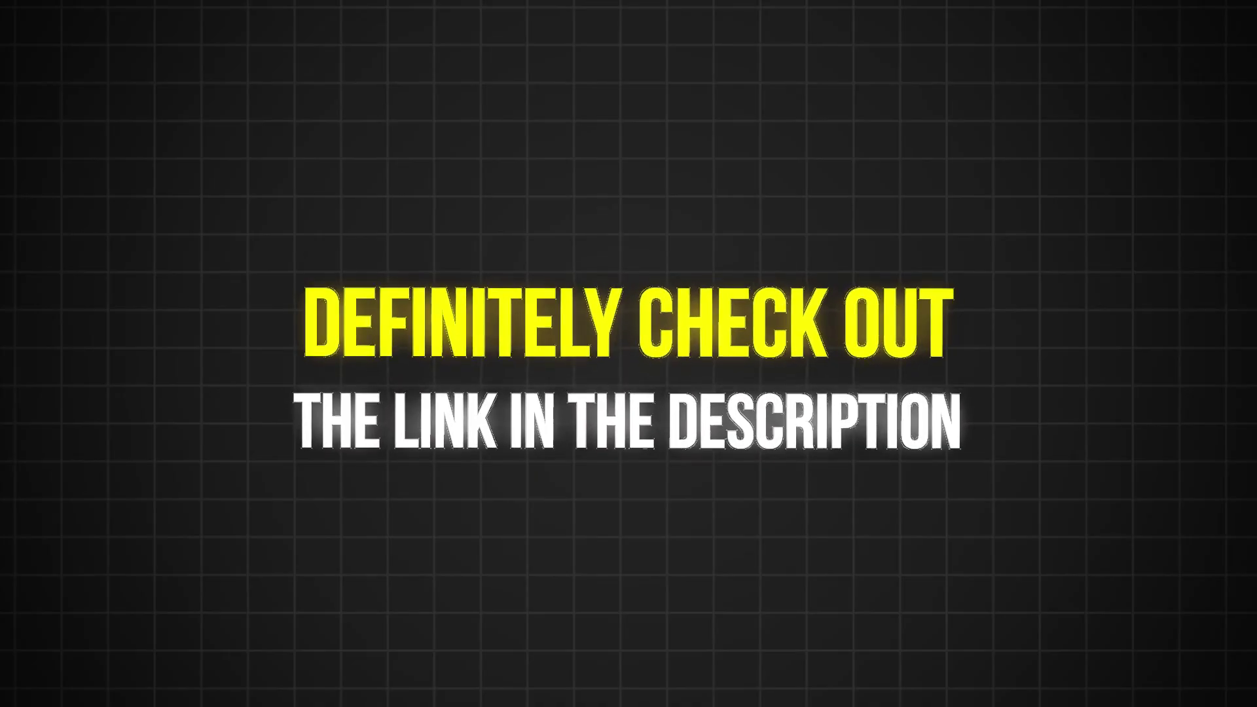